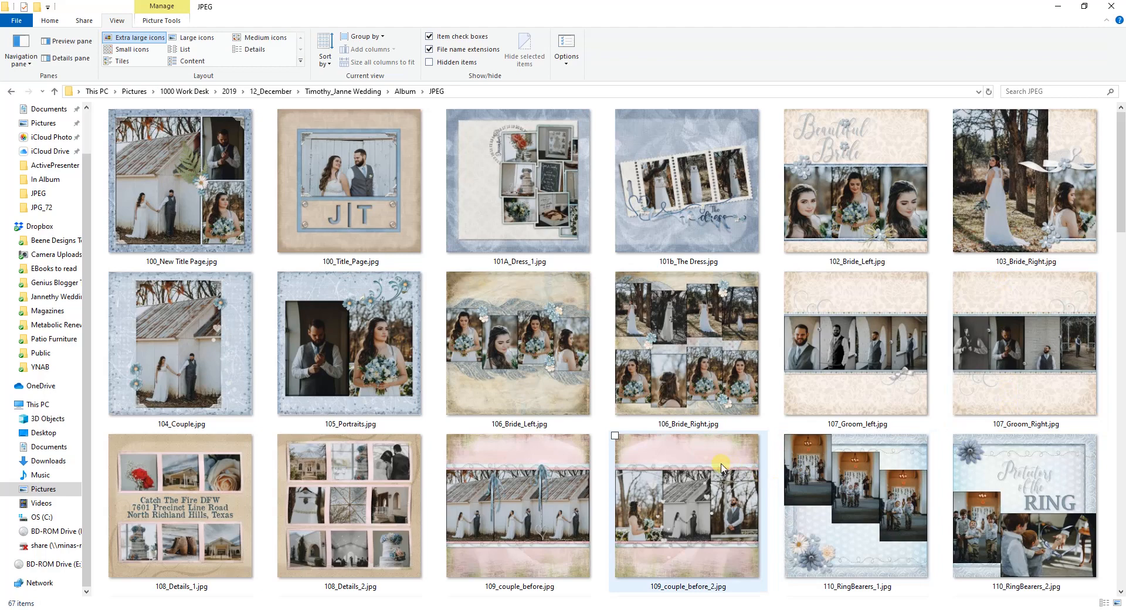
Look through the finished wedding album page images in the JPEG folder
{"action": "scroll", "coordinate": [722, 468], "scroll_direction": "down", "scroll_amount": 5}
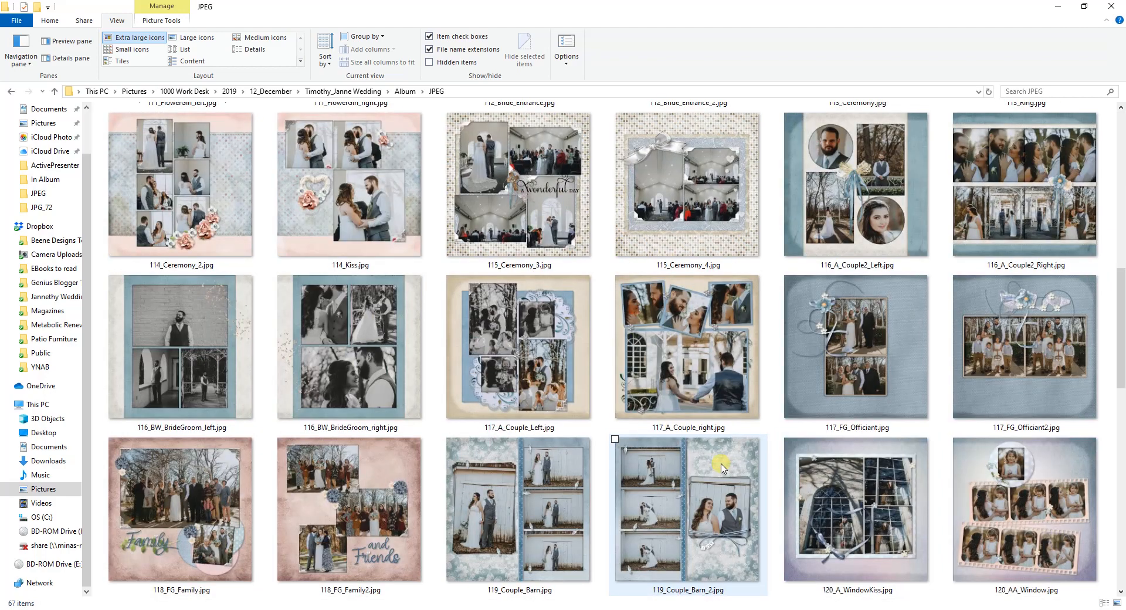
{"action": "scroll", "coordinate": [721, 467], "scroll_direction": "down", "scroll_amount": 5}
{"action": "scroll", "coordinate": [720, 463], "scroll_direction": "down", "scroll_amount": 3}
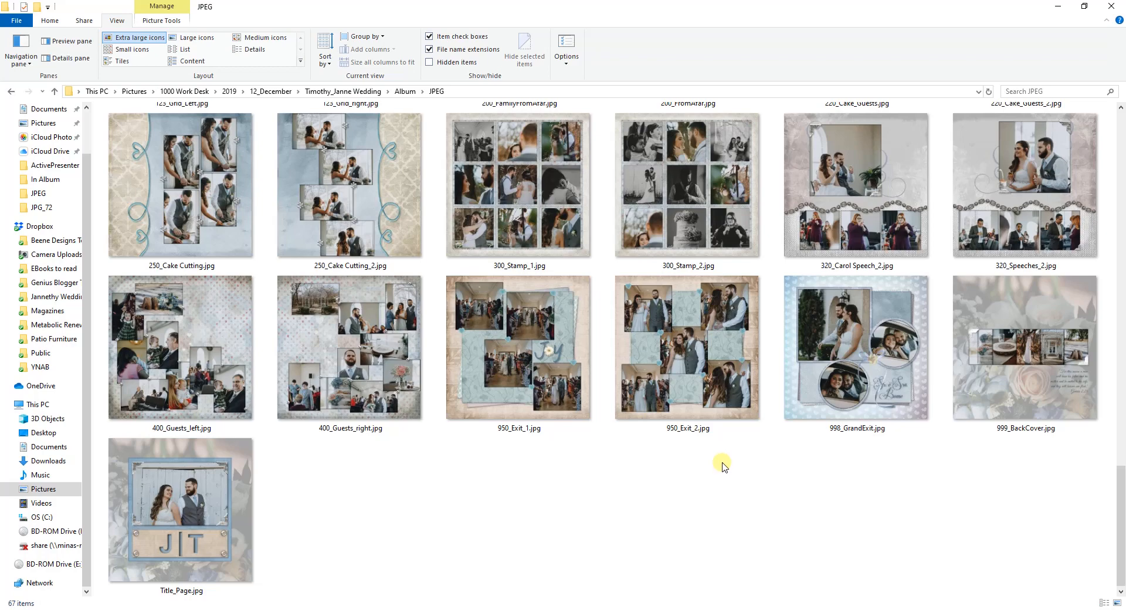
{"action": "scroll", "coordinate": [722, 468], "scroll_direction": "up", "scroll_amount": 10}
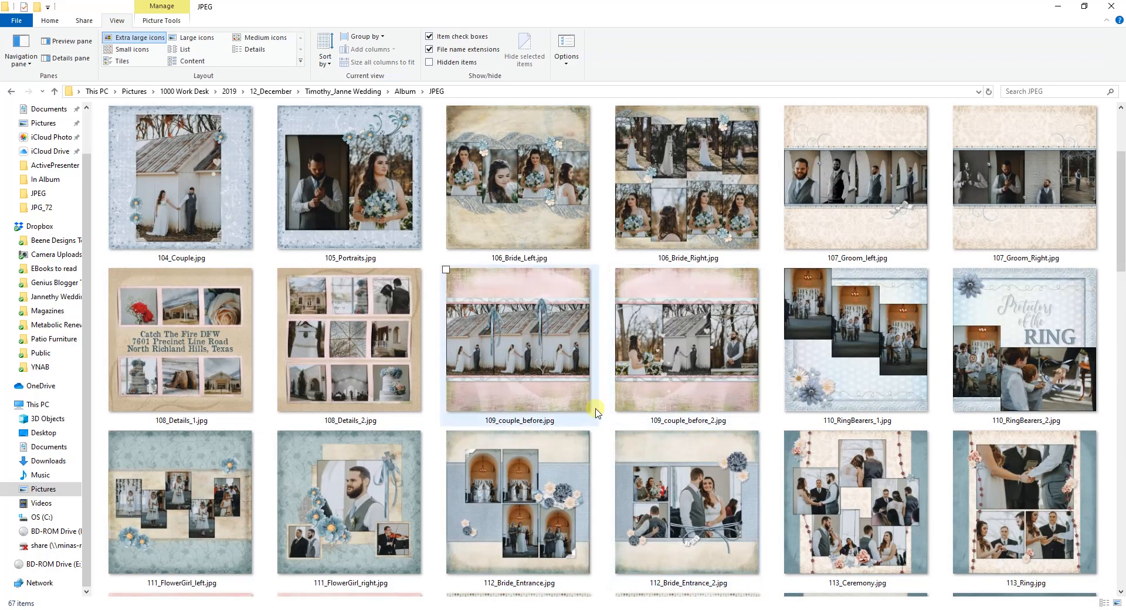
Switch to the Snapfish website in Chrome and open its Photo Books page
{"action": "left_click", "coordinate": [215, 609]}
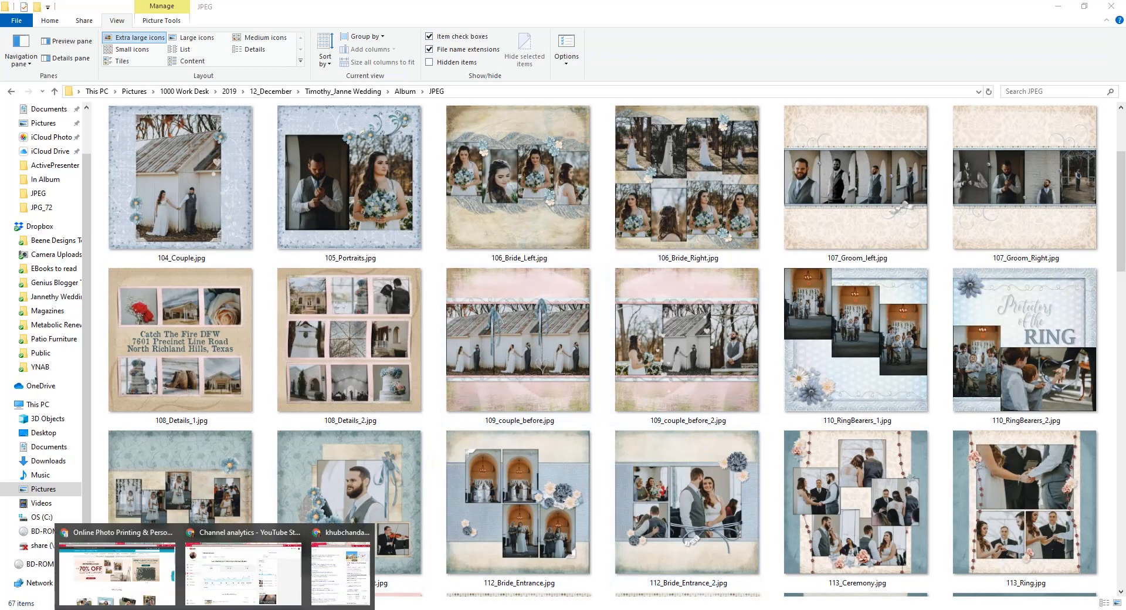
{"action": "left_click", "coordinate": [138, 572]}
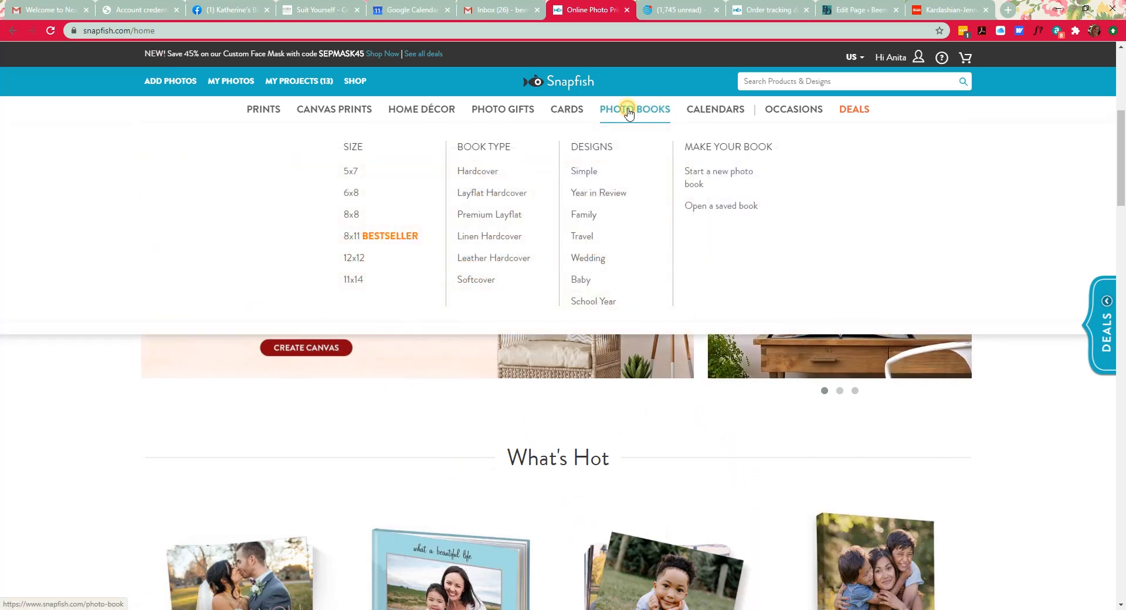
{"action": "left_click", "coordinate": [629, 112]}
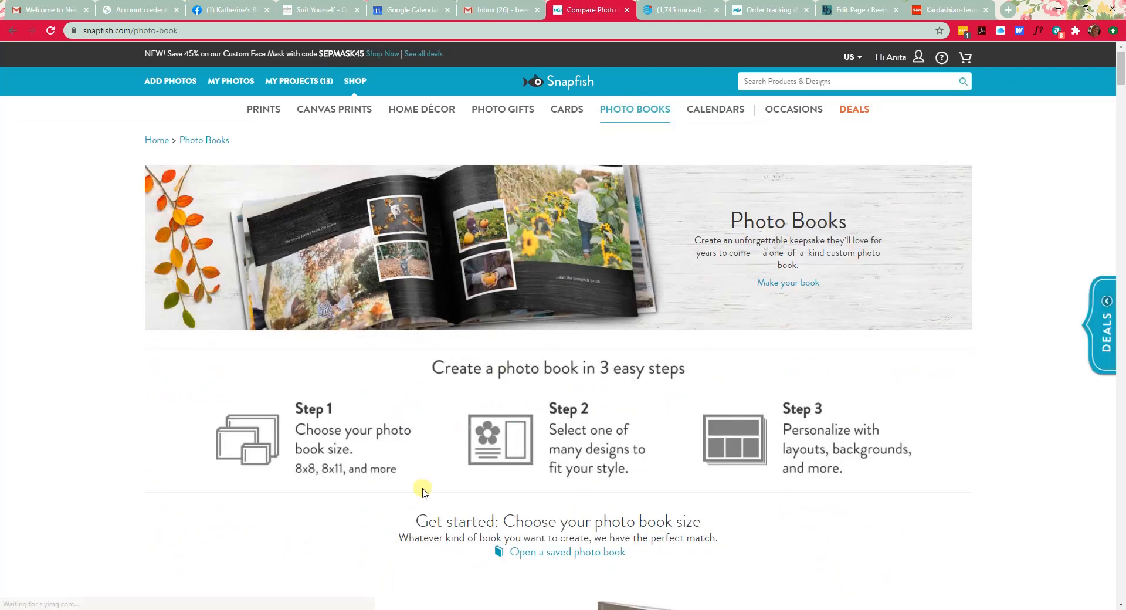
Compare the available photo book sizes, cover options and prices, including the 12x12 square and matte cover books
{"action": "scroll", "coordinate": [422, 490], "scroll_direction": "down", "scroll_amount": 4}
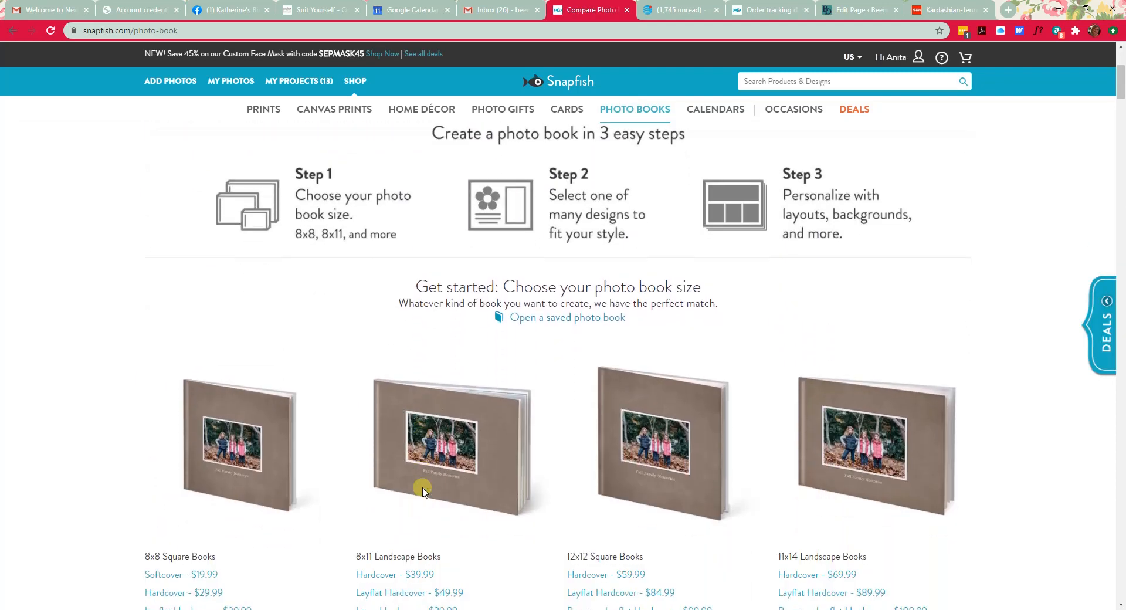
{"action": "scroll", "coordinate": [423, 491], "scroll_direction": "down", "scroll_amount": 4}
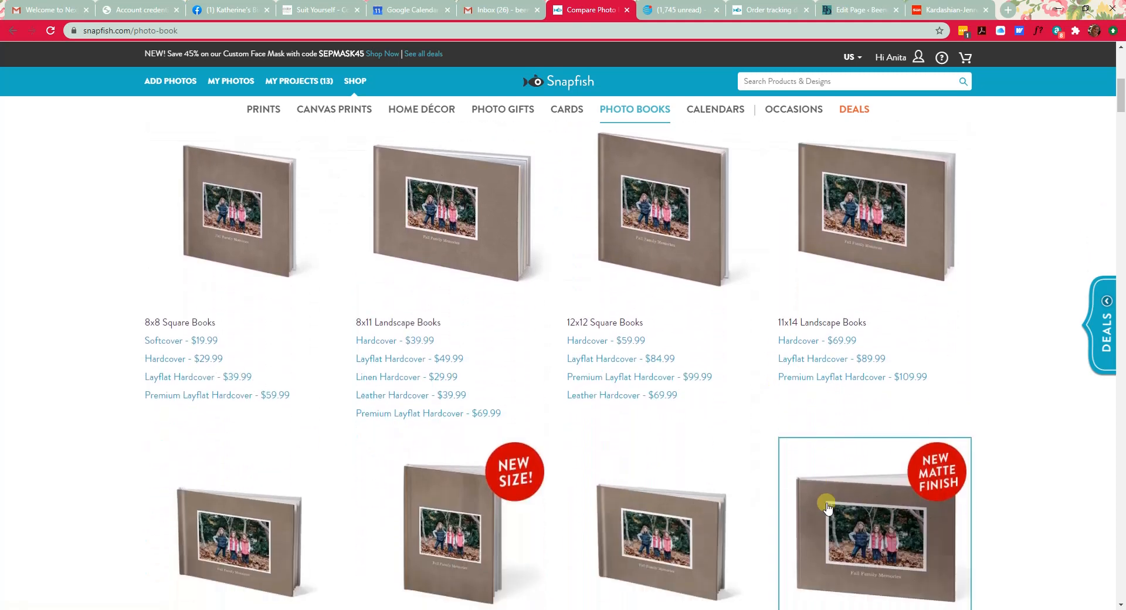
{"action": "scroll", "coordinate": [827, 508], "scroll_direction": "down", "scroll_amount": 2}
{"action": "scroll", "coordinate": [822, 508], "scroll_direction": "down", "scroll_amount": 2}
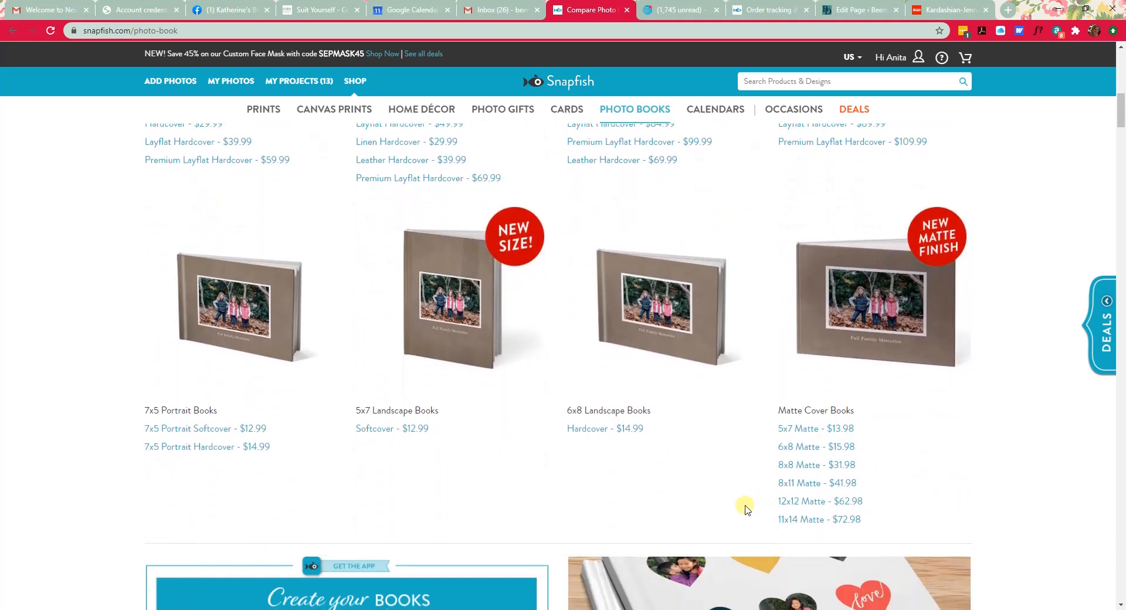
{"action": "scroll", "coordinate": [743, 508], "scroll_direction": "up", "scroll_amount": 3}
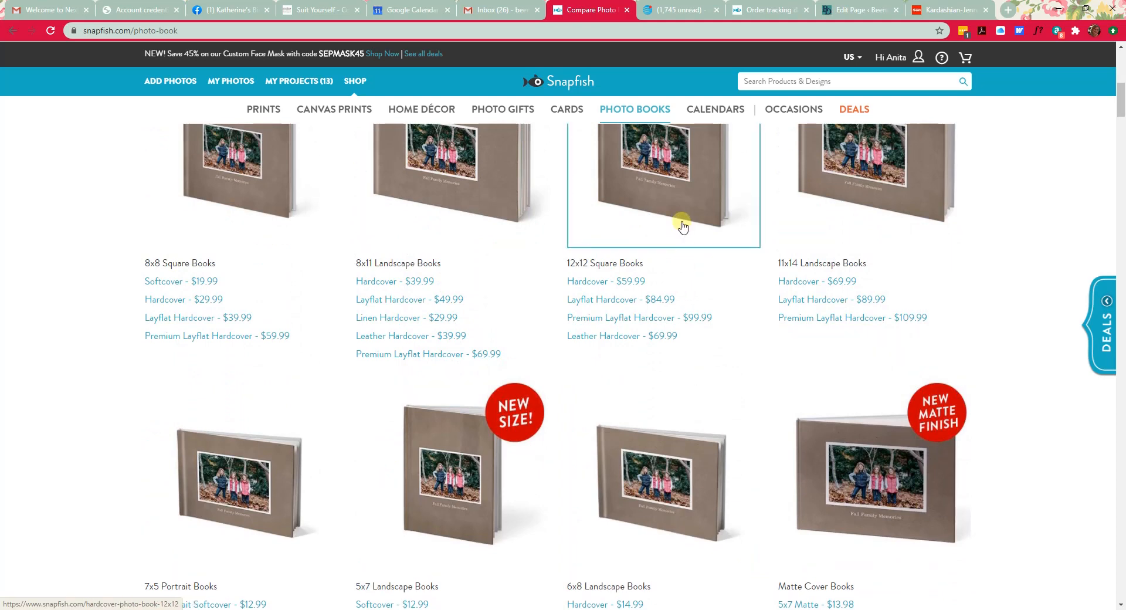
{"action": "scroll", "coordinate": [710, 384], "scroll_direction": "up", "scroll_amount": 1}
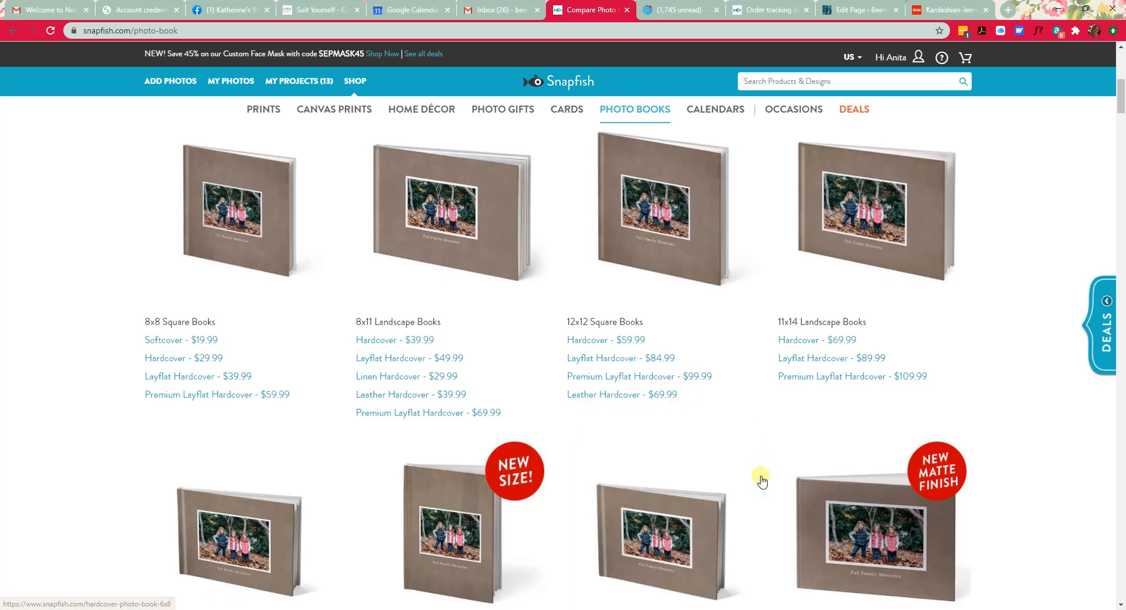
{"action": "scroll", "coordinate": [754, 476], "scroll_direction": "down", "scroll_amount": 4}
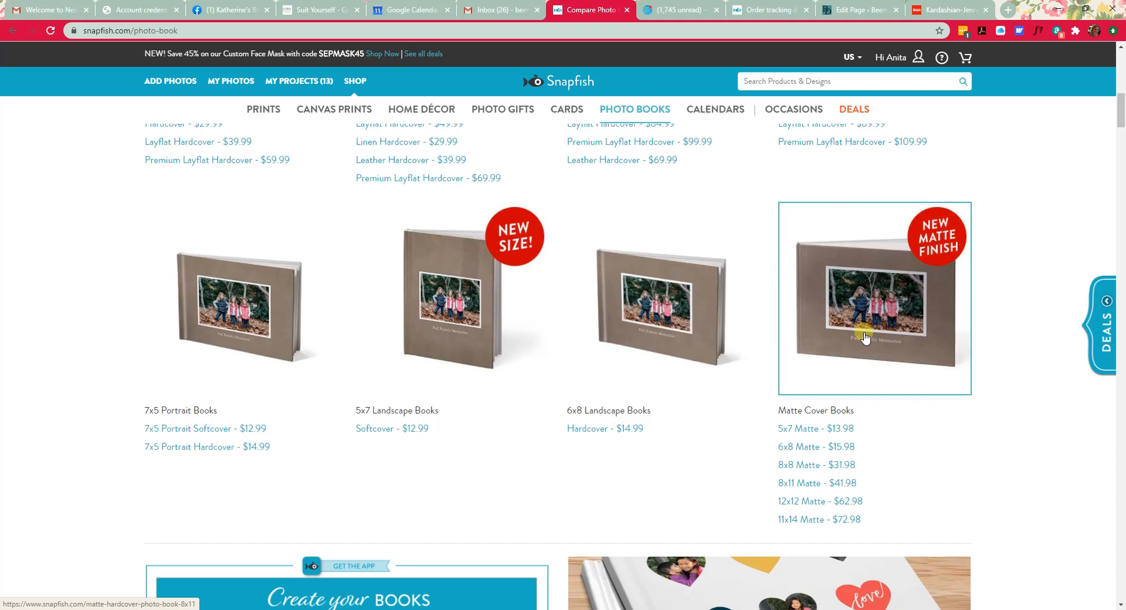
{"action": "scroll", "coordinate": [866, 336], "scroll_direction": "up", "scroll_amount": 4}
{"action": "scroll", "coordinate": [786, 469], "scroll_direction": "down", "scroll_amount": 2}
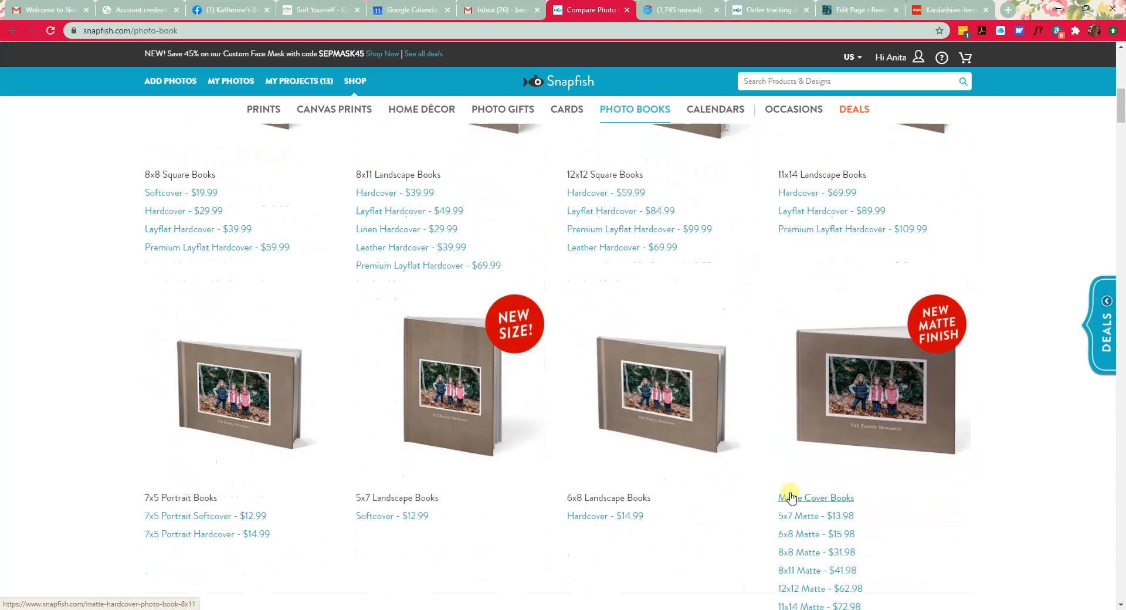
{"action": "scroll", "coordinate": [790, 498], "scroll_direction": "down", "scroll_amount": 2}
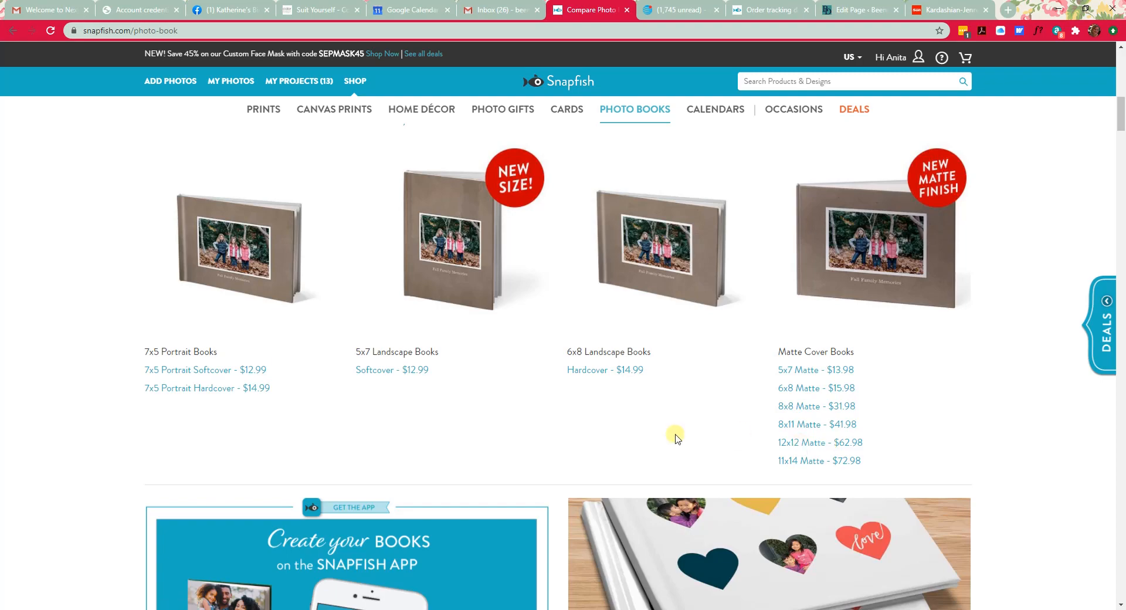
Review the matte cover upgrade, the occasion designs and the hardcover, layflat and premium layflat book types
{"action": "scroll", "coordinate": [675, 437], "scroll_direction": "down", "scroll_amount": 5}
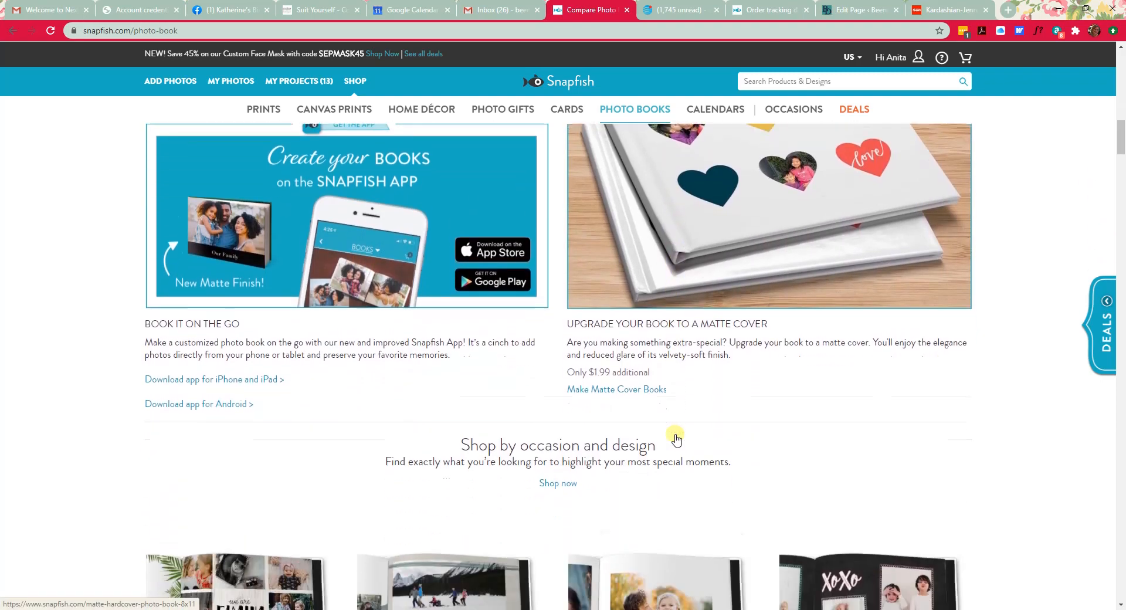
{"action": "scroll", "coordinate": [676, 439], "scroll_direction": "down", "scroll_amount": 7}
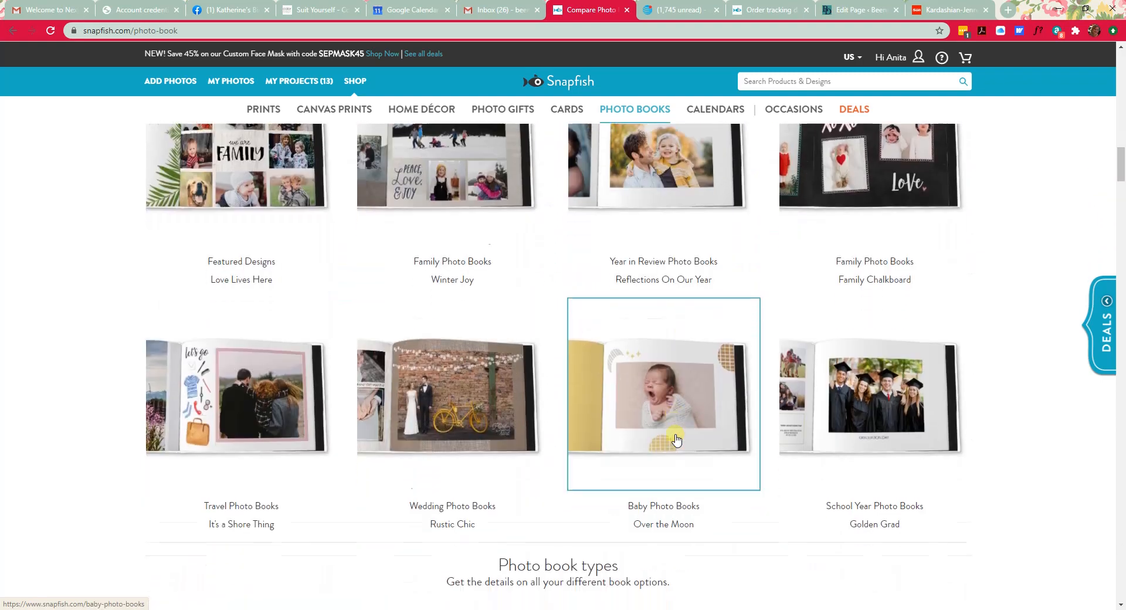
{"action": "scroll", "coordinate": [675, 439], "scroll_direction": "down", "scroll_amount": 7}
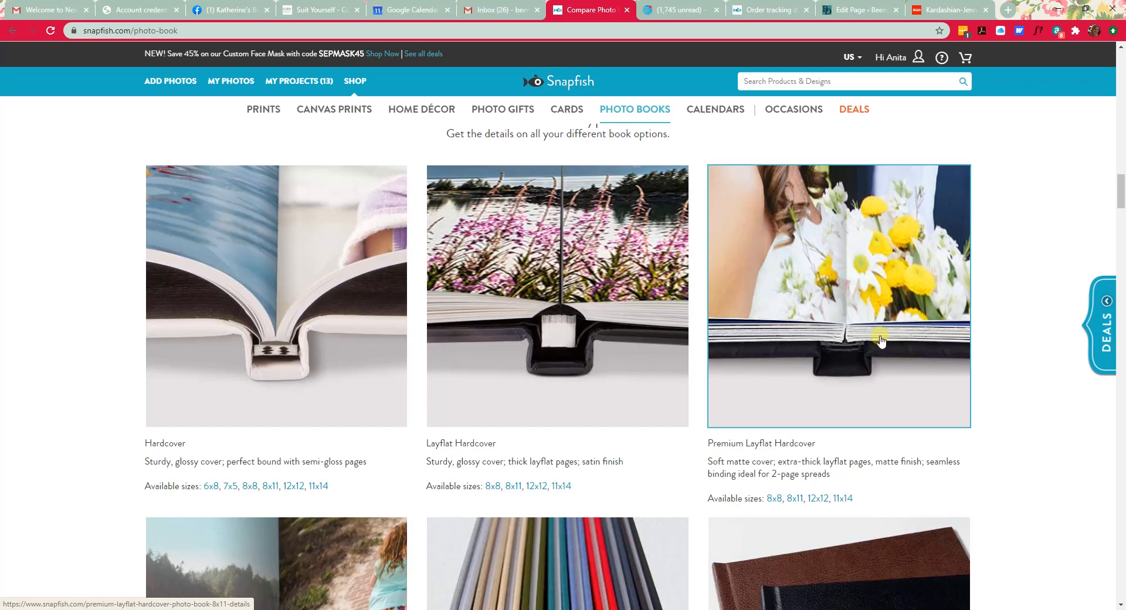
{"action": "scroll", "coordinate": [896, 393], "scroll_direction": "down", "scroll_amount": 3}
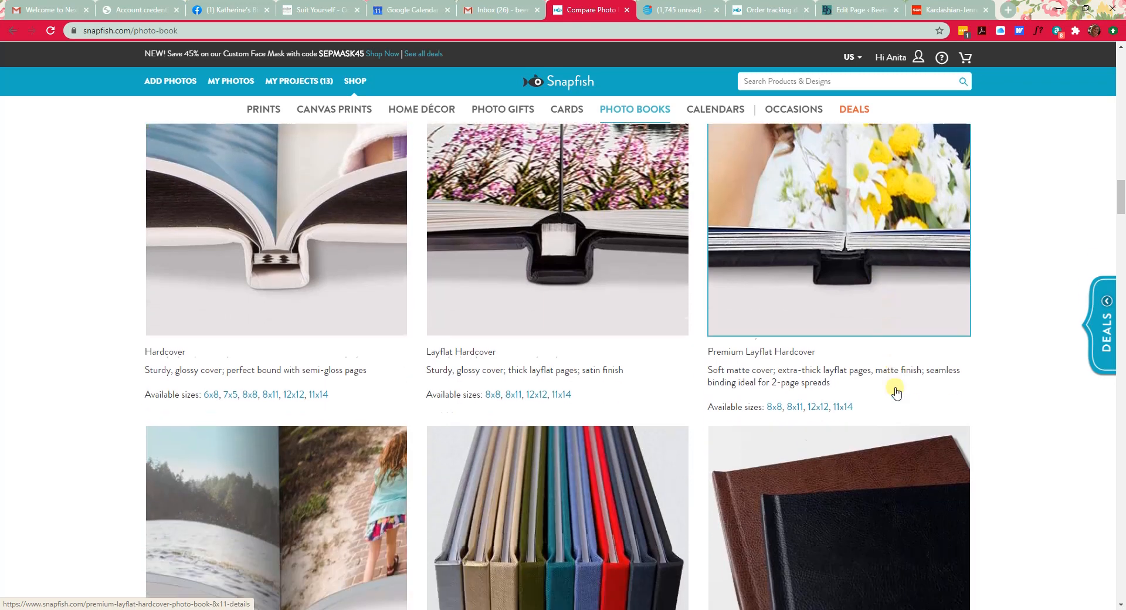
{"action": "scroll", "coordinate": [896, 393], "scroll_direction": "up", "scroll_amount": 7}
{"action": "scroll", "coordinate": [896, 392], "scroll_direction": "up", "scroll_amount": 15}
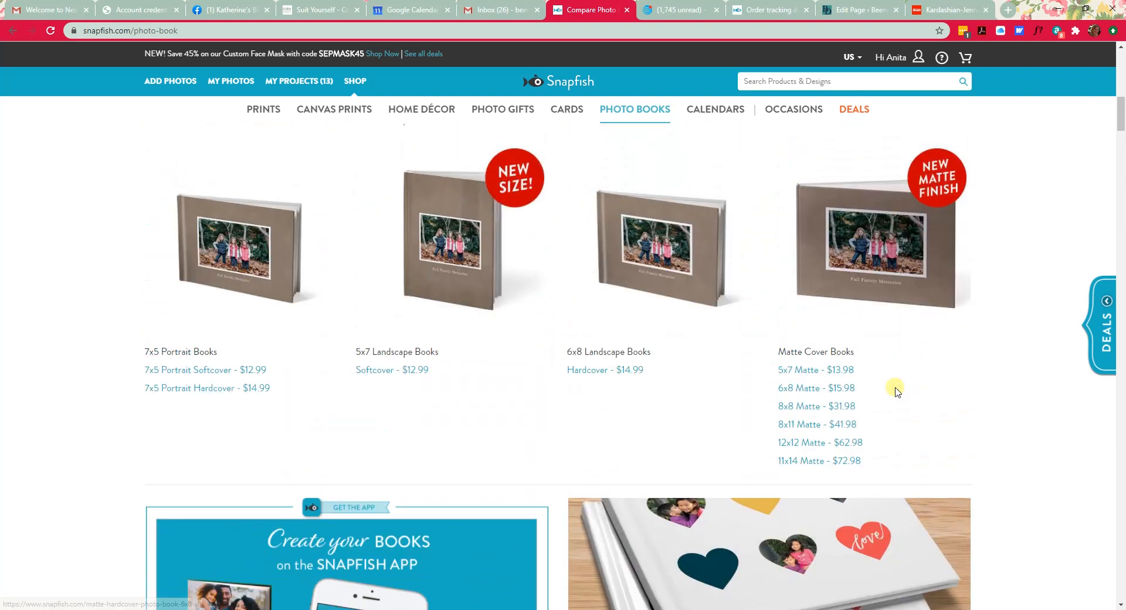
Start a 12x12 Matte Hardcover photo book using the blank Design Your Own design
{"action": "scroll", "coordinate": [893, 390], "scroll_direction": "down", "scroll_amount": 1}
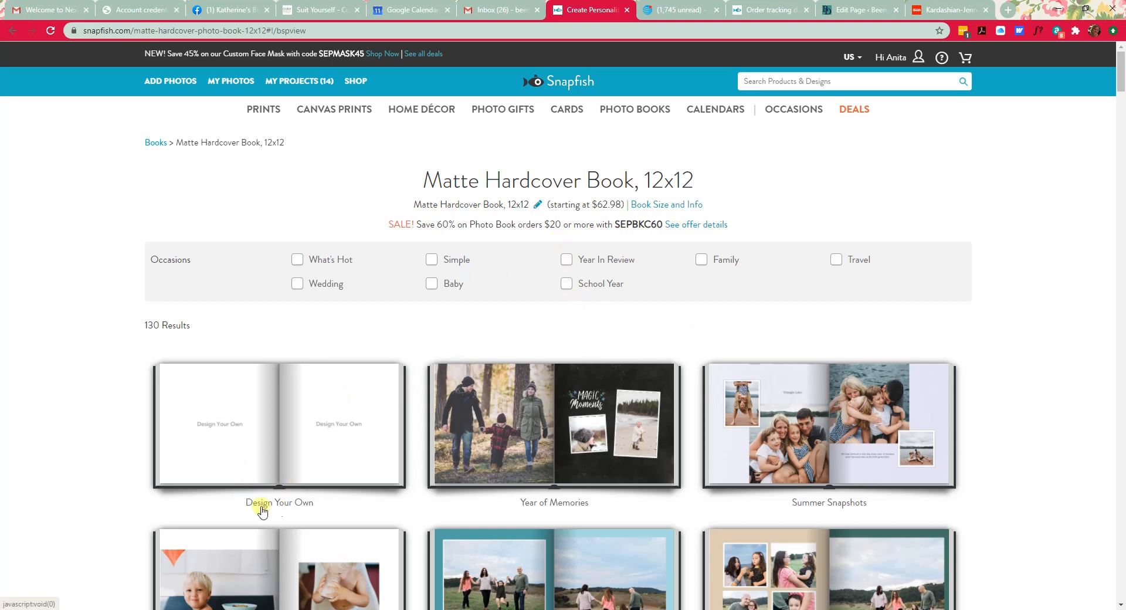
{"action": "left_click", "coordinate": [236, 451]}
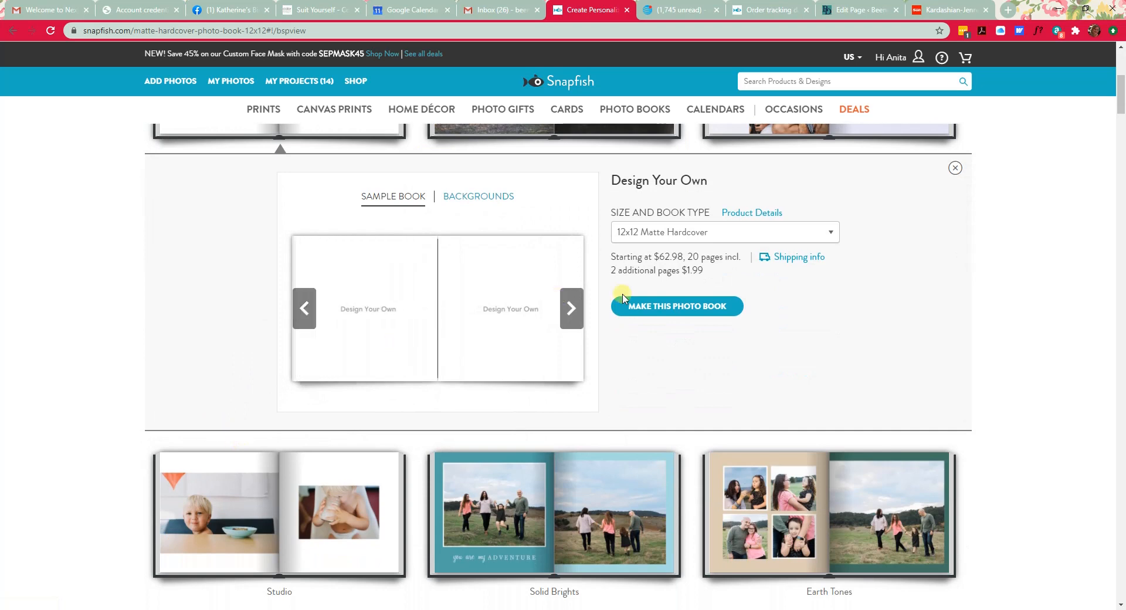
{"action": "left_click", "coordinate": [692, 308]}
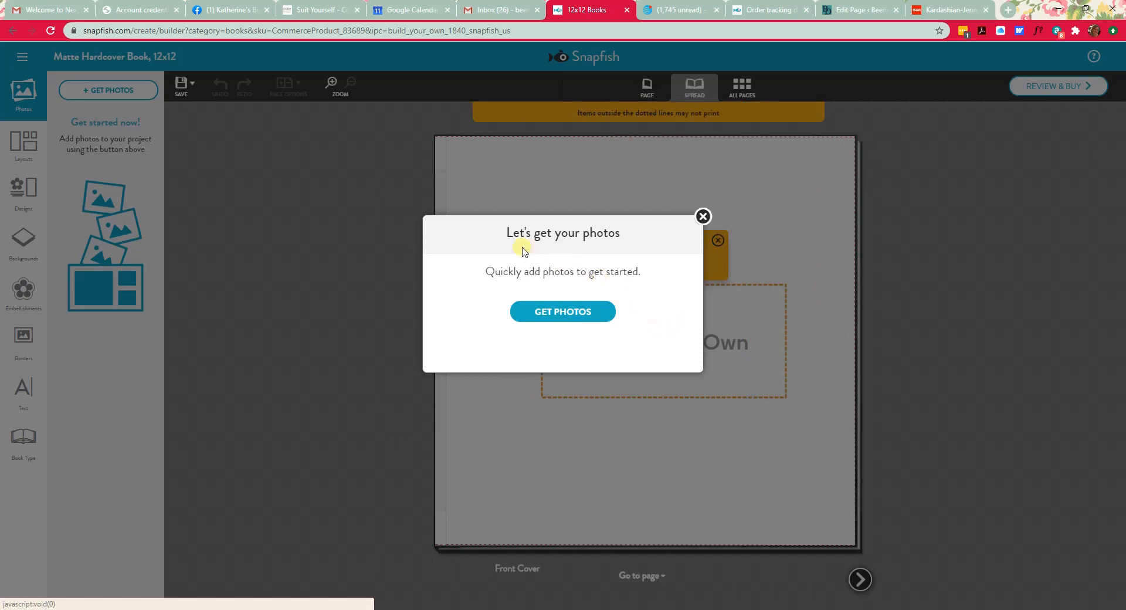
Upload all album page images from the computer's JPEG folder, 100_New Title Page.jpg through Title_Page.jpg, into a new album
{"action": "left_click", "coordinate": [549, 316]}
{"action": "left_click", "coordinate": [551, 317]}
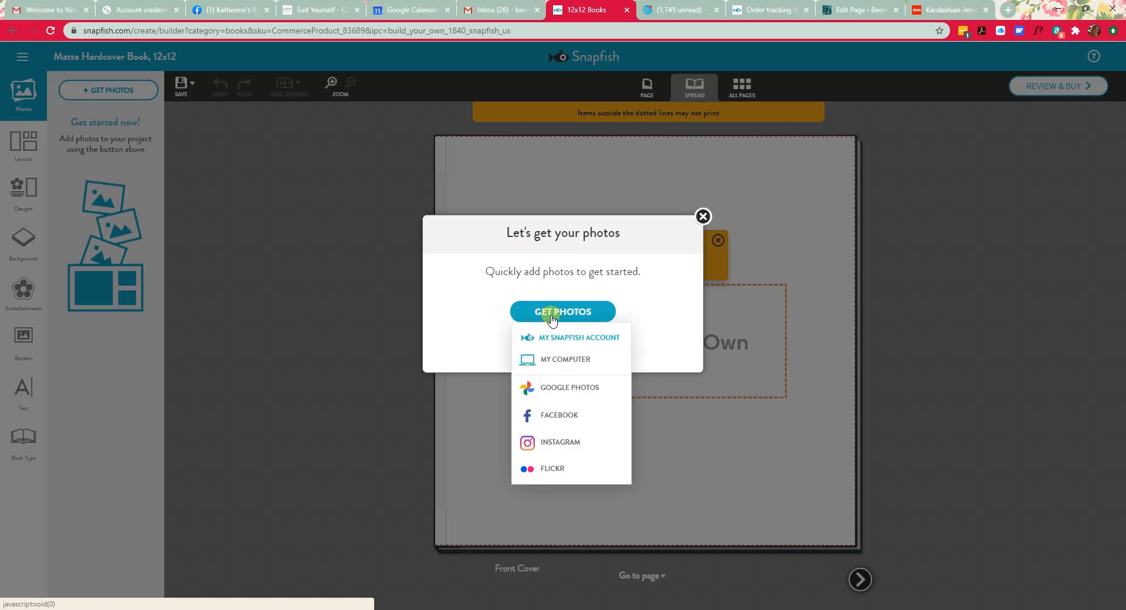
{"action": "left_click", "coordinate": [566, 364]}
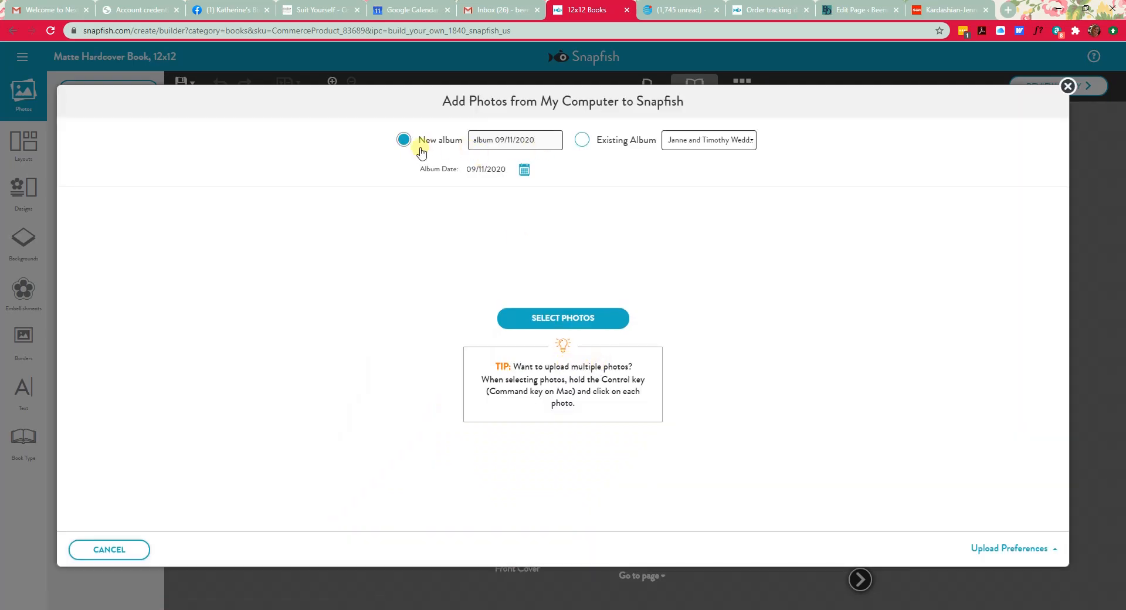
{"action": "left_click", "coordinate": [572, 323]}
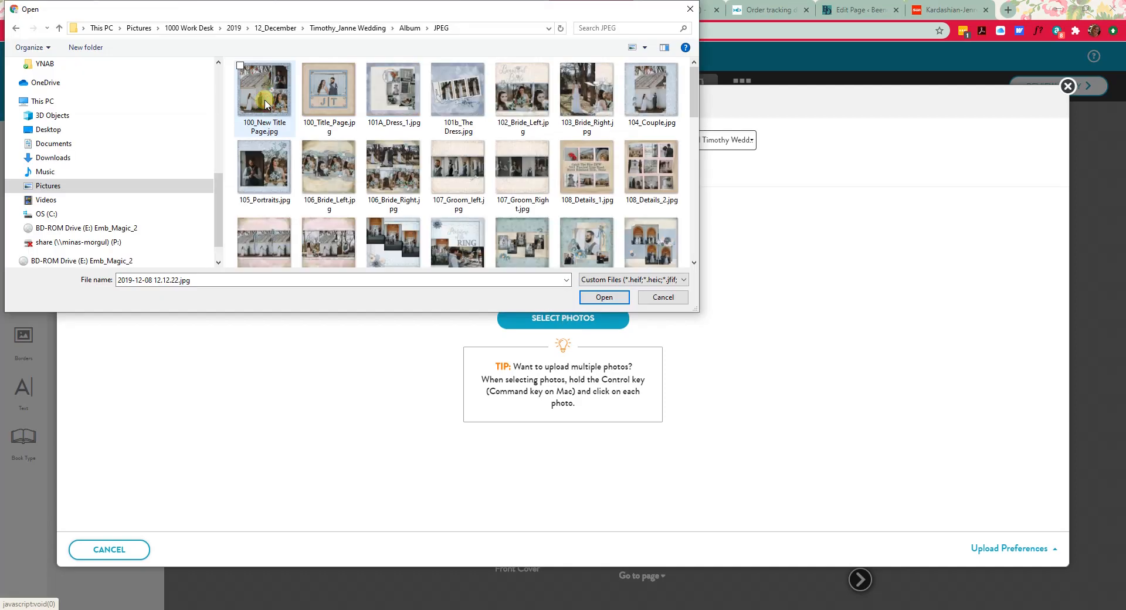
{"action": "left_click", "coordinate": [265, 104]}
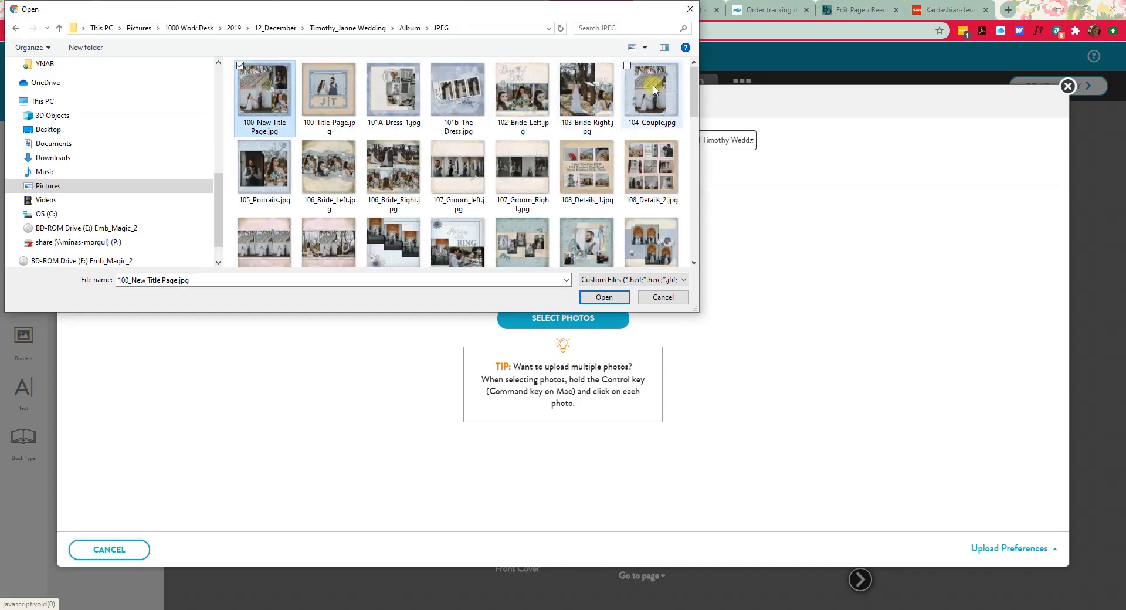
{"action": "left_click_drag", "start_coordinate": [697, 87], "coordinate": [694, 234]}
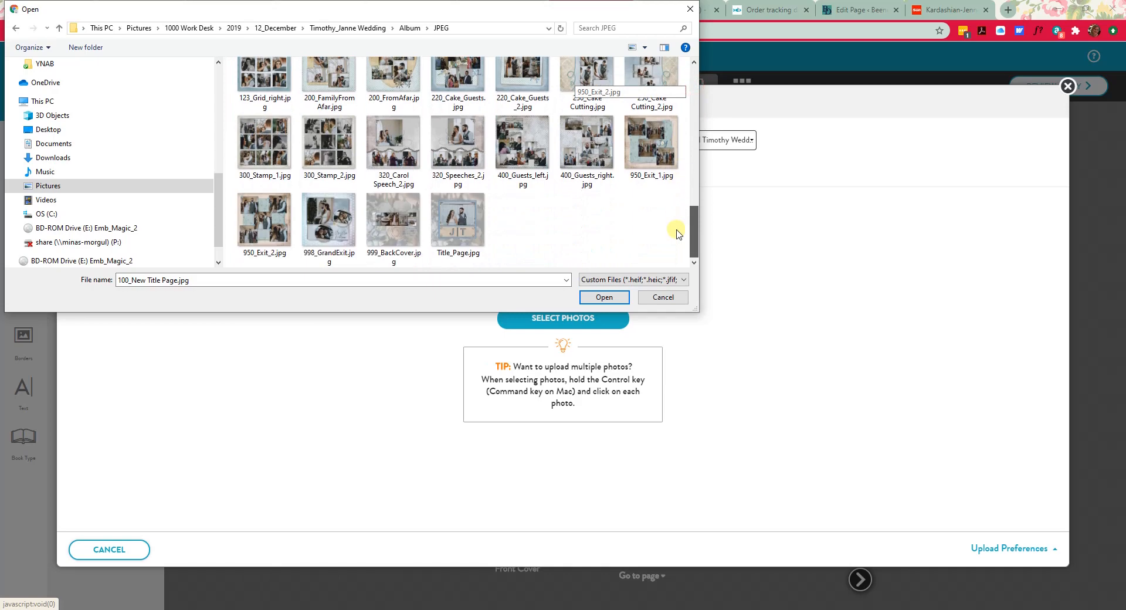
{"action": "left_click", "coordinate": [469, 219], "text": "shift"}
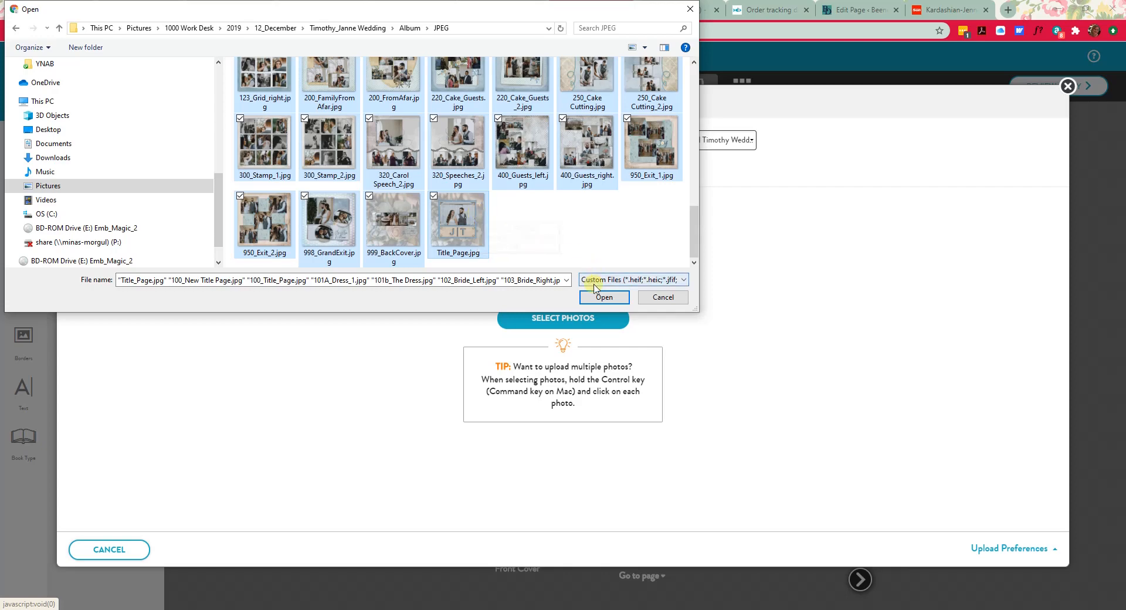
{"action": "left_click", "coordinate": [605, 297]}
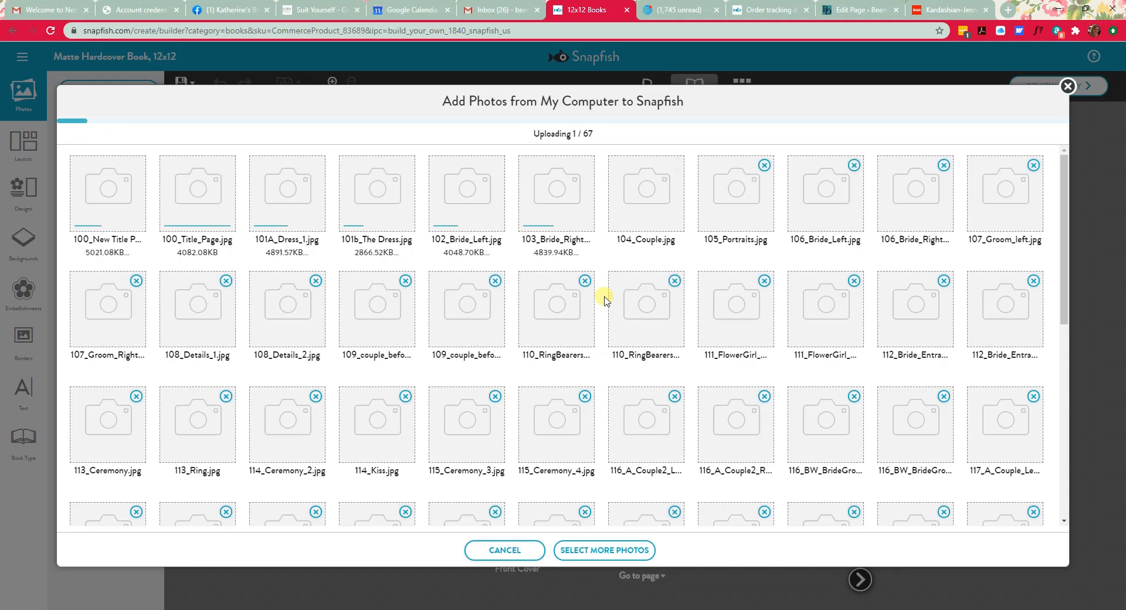
{"action": "scroll", "coordinate": [606, 299], "scroll_direction": "down", "scroll_amount": 1}
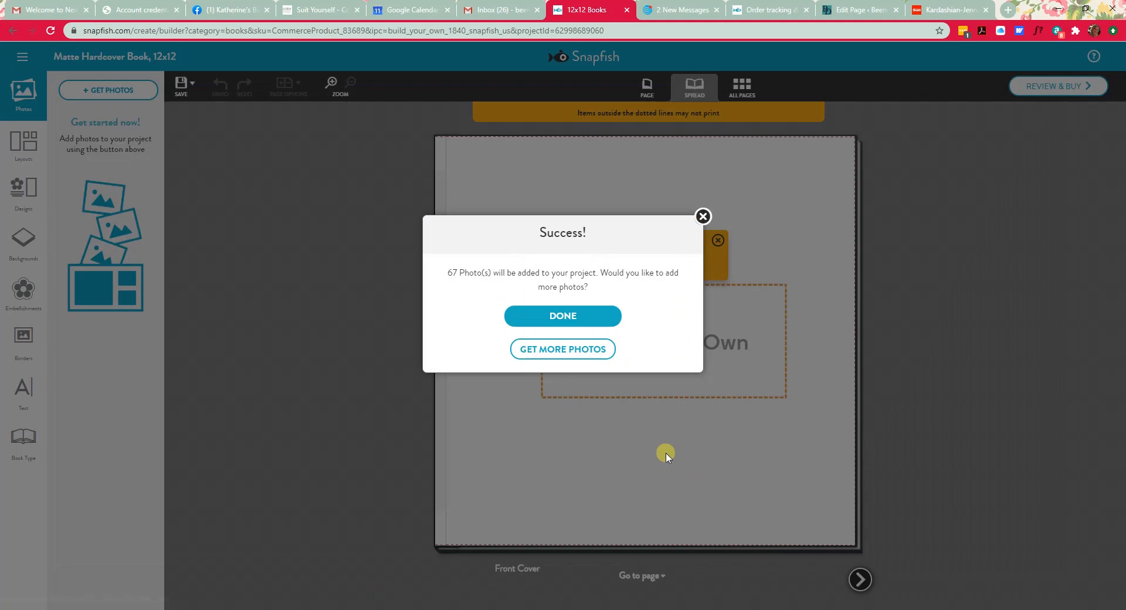
Finish adding photos to the project and choose to place them manually instead of autofilling the book
{"action": "left_click", "coordinate": [604, 320]}
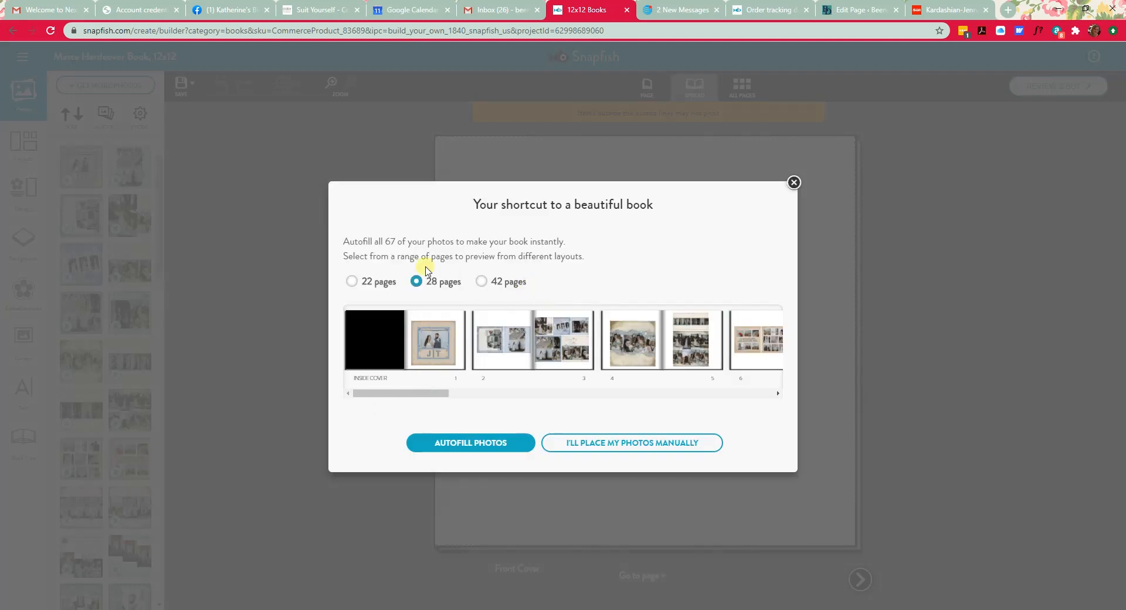
{"action": "left_click", "coordinate": [598, 446]}
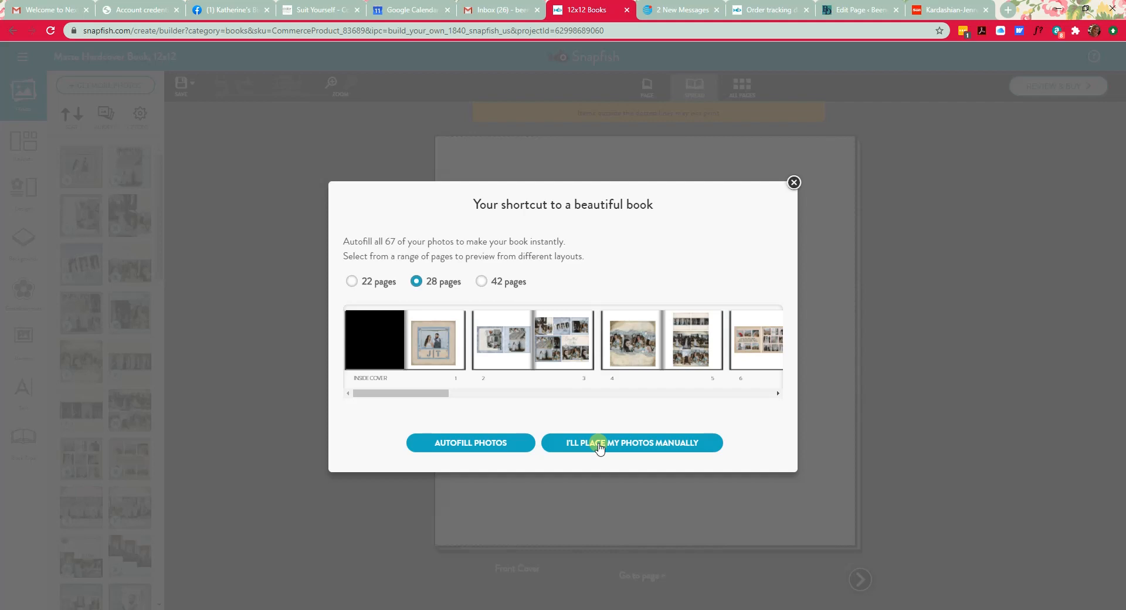
{"action": "left_click", "coordinate": [671, 449]}
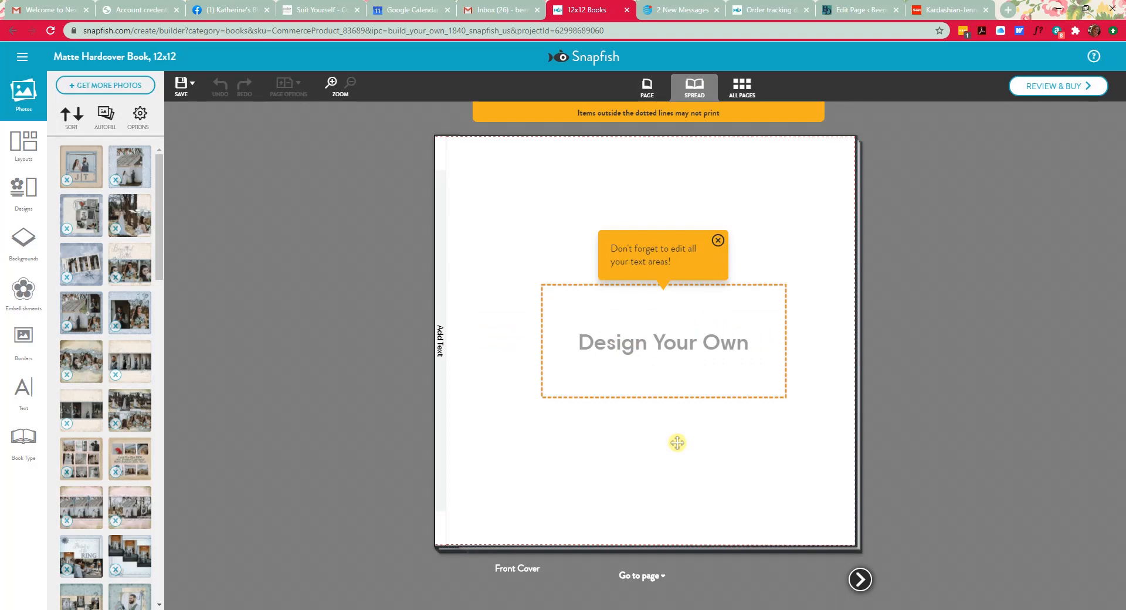
{"action": "left_click", "coordinate": [663, 284]}
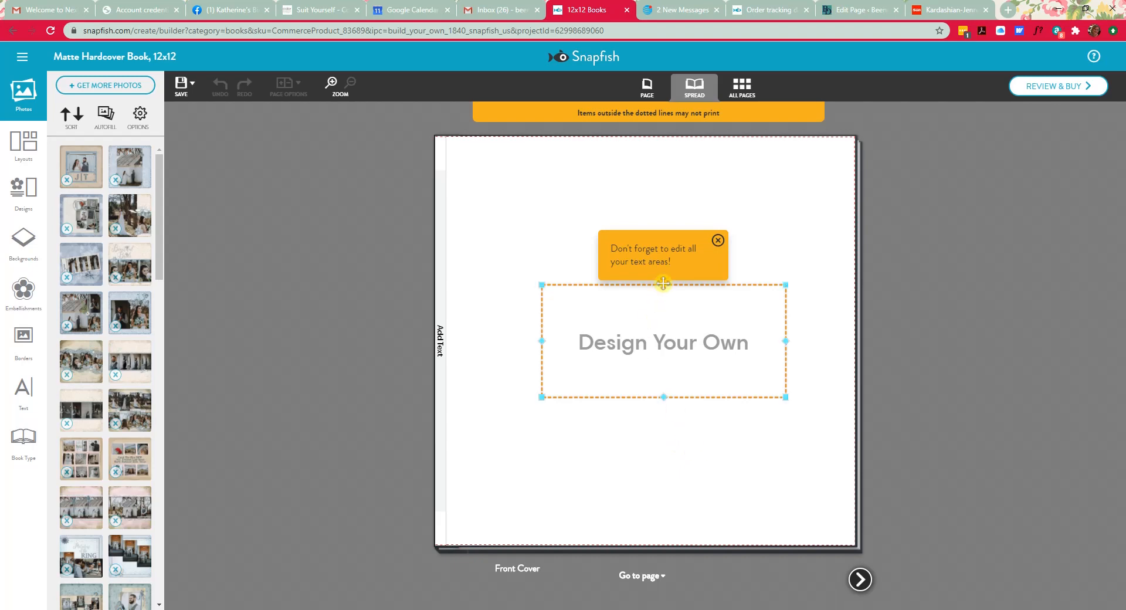
{"action": "left_click", "coordinate": [467, 160]}
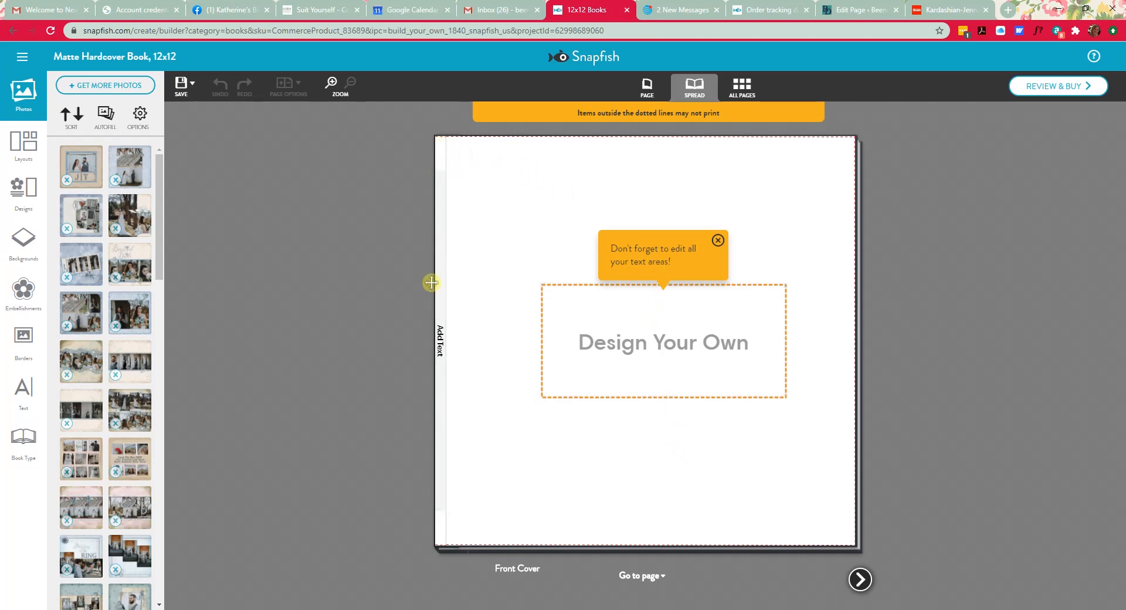
Add spine text to the cover with the couple's first names followed by Wedding
{"action": "left_click", "coordinate": [440, 343]}
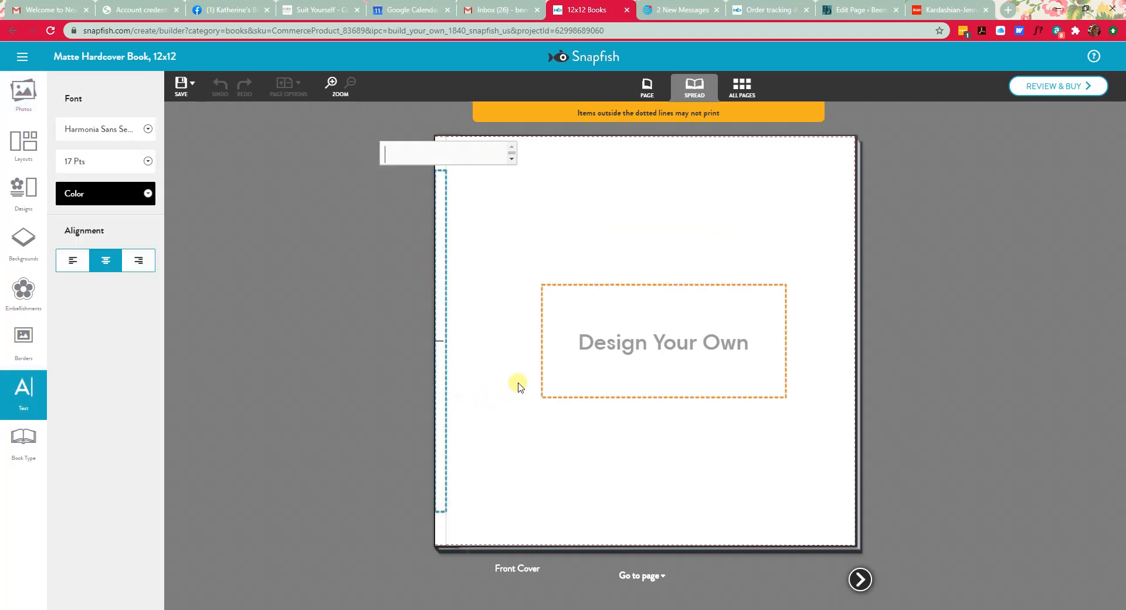
{"action": "type", "text": "Tim"}
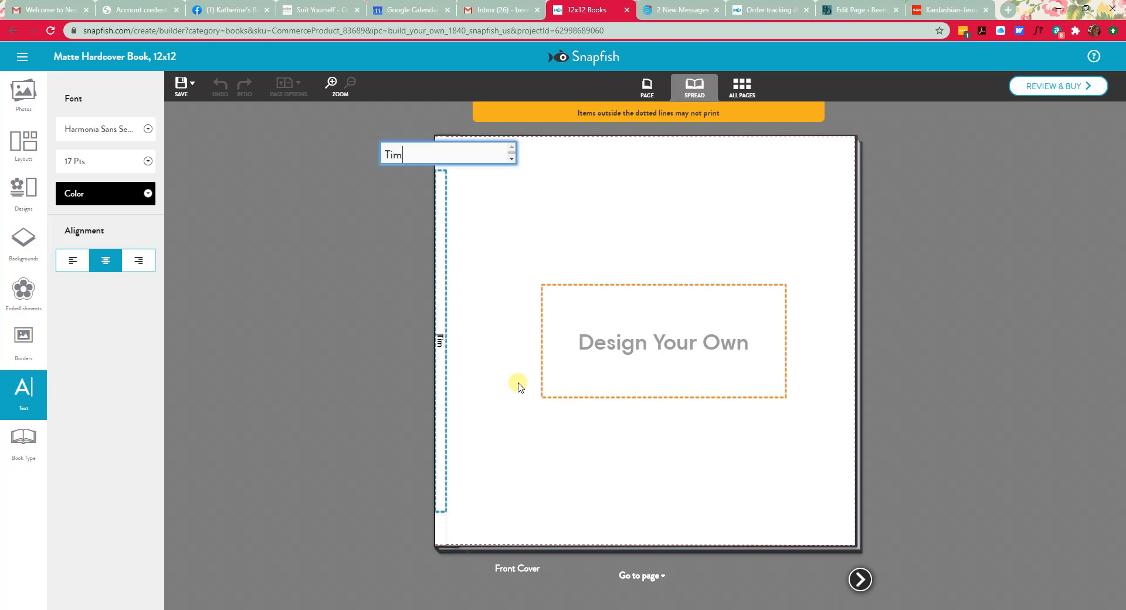
{"action": "type", "text": "ne and Timothy Wedding"}
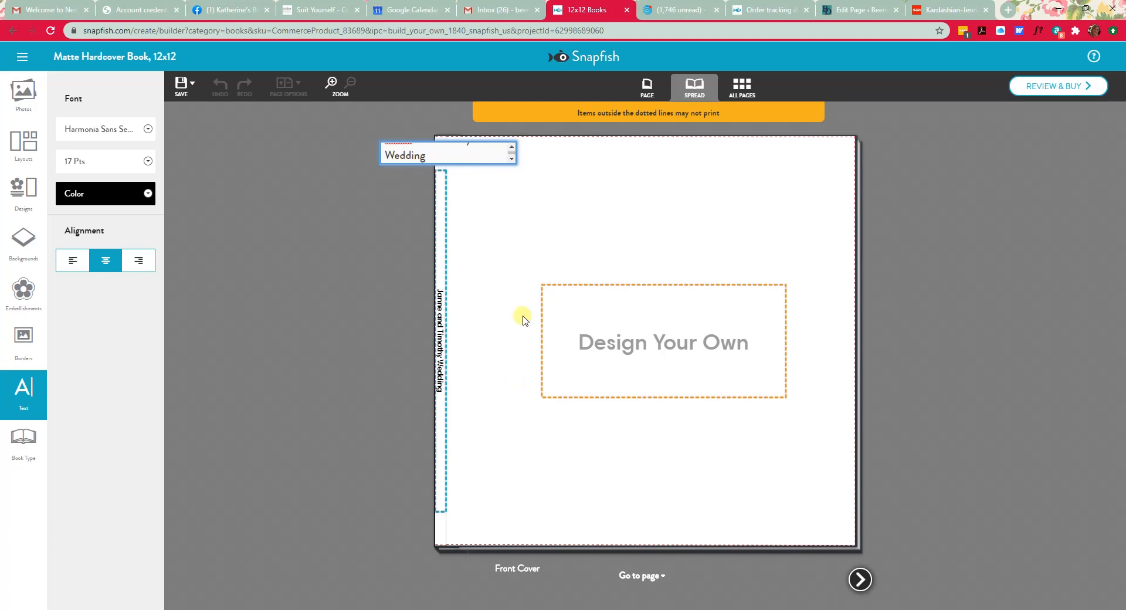
Format the spine text in dark navy blue with the Bradley Hand font
{"action": "left_click_drag", "start_coordinate": [427, 155], "coordinate": [380, 136]}
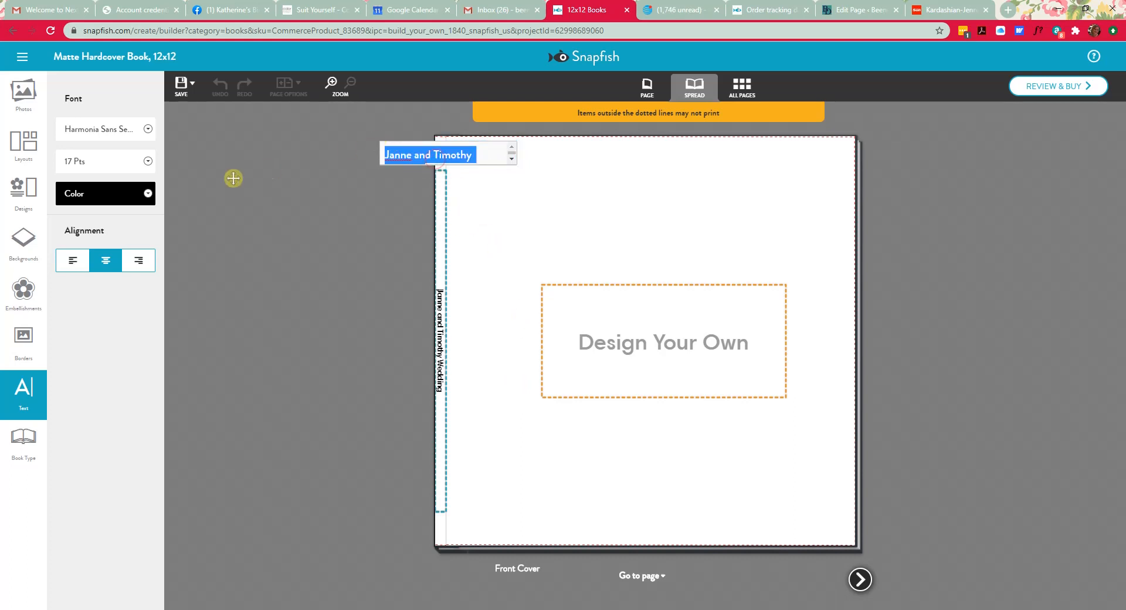
{"action": "left_click", "coordinate": [107, 194]}
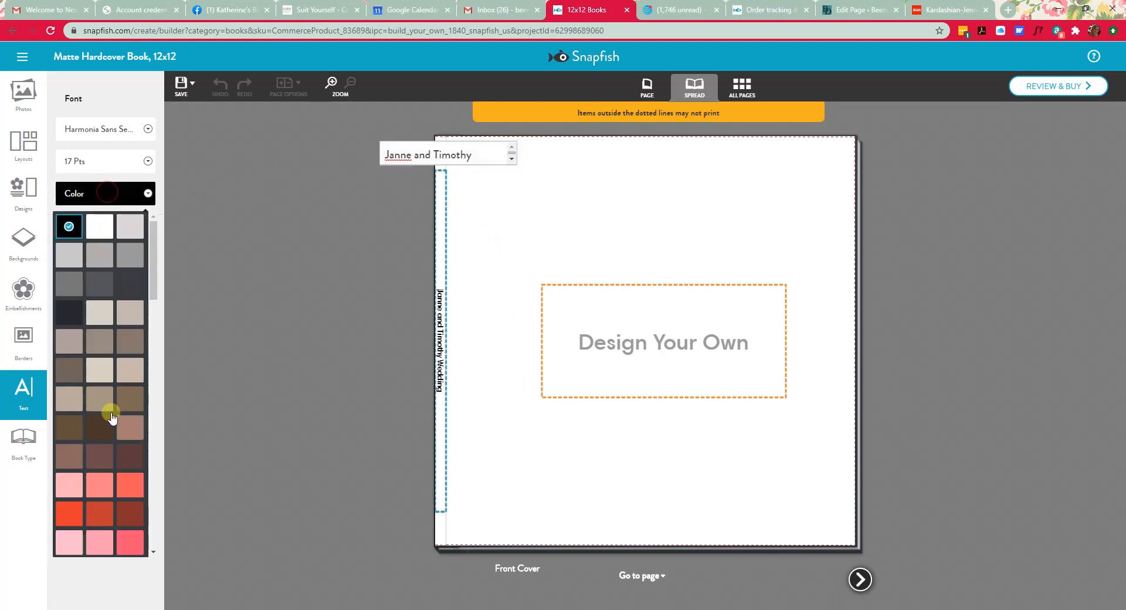
{"action": "scroll", "coordinate": [119, 502], "scroll_direction": "down", "scroll_amount": 5}
{"action": "scroll", "coordinate": [119, 502], "scroll_direction": "down", "scroll_amount": 4}
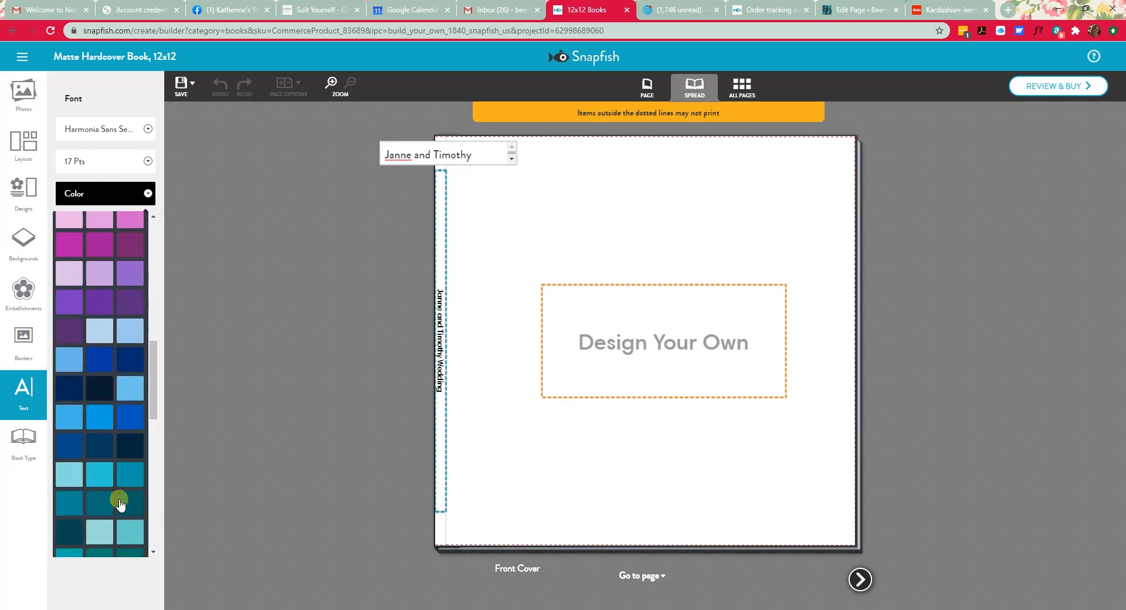
{"action": "left_click", "coordinate": [135, 364]}
{"action": "left_click", "coordinate": [148, 129]}
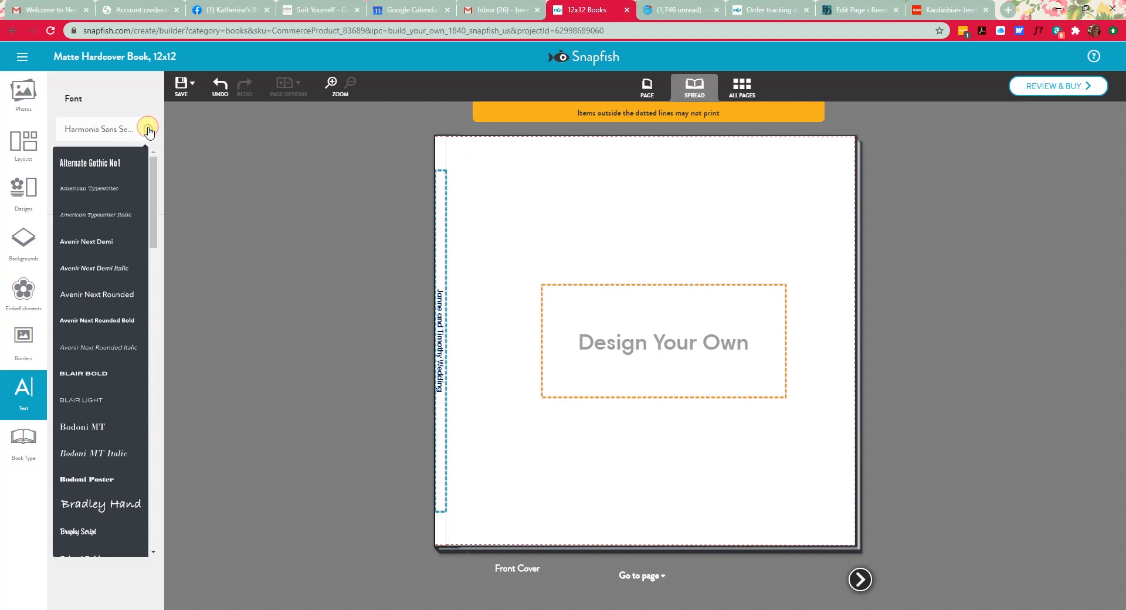
{"action": "left_click", "coordinate": [94, 506]}
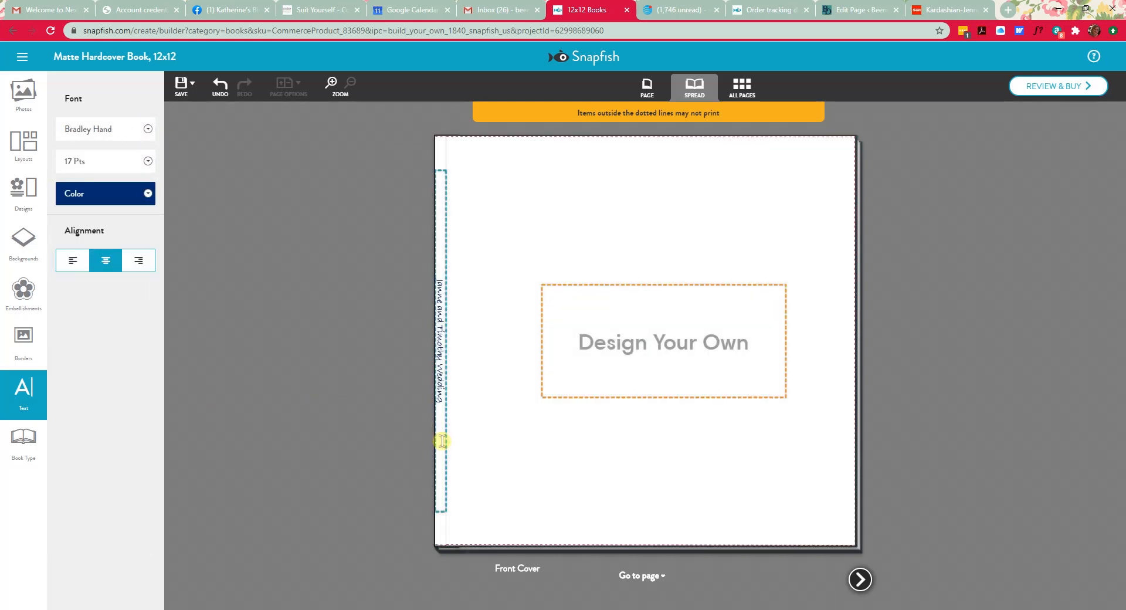
Delete the Design Your Own text box from the front cover and apply the full-page single-photo cover layout
{"action": "left_click", "coordinate": [649, 356]}
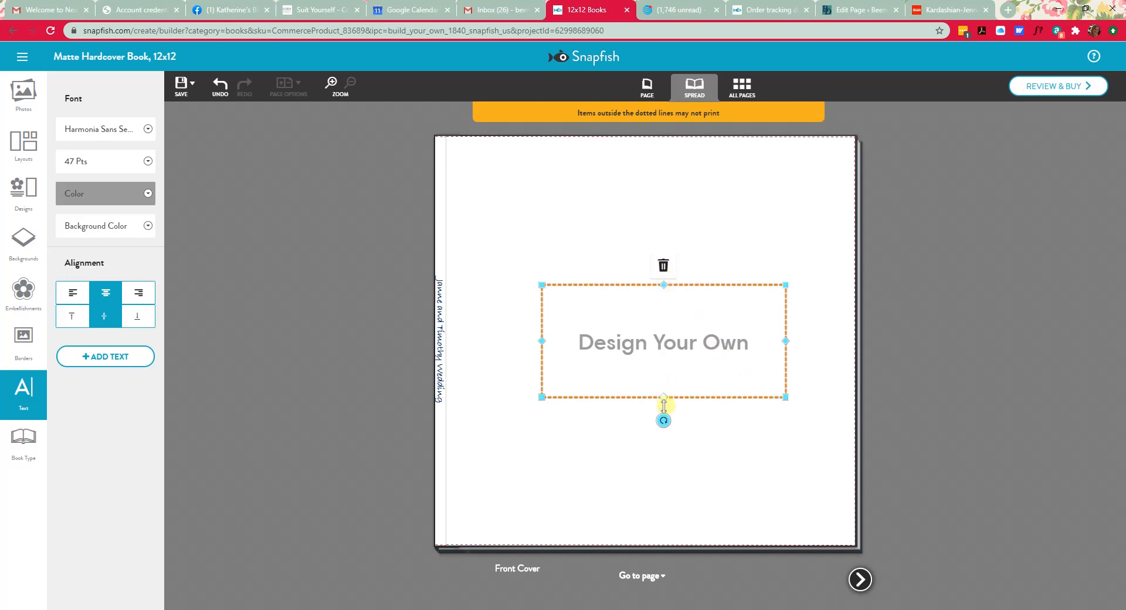
{"action": "left_click", "coordinate": [665, 266]}
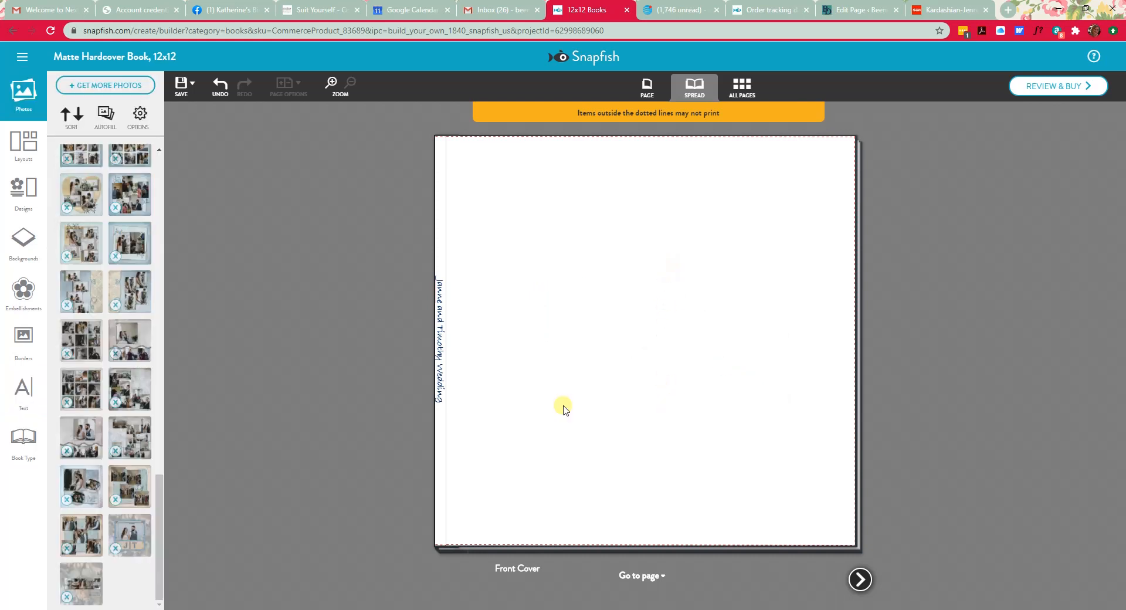
{"action": "left_click", "coordinate": [26, 145]}
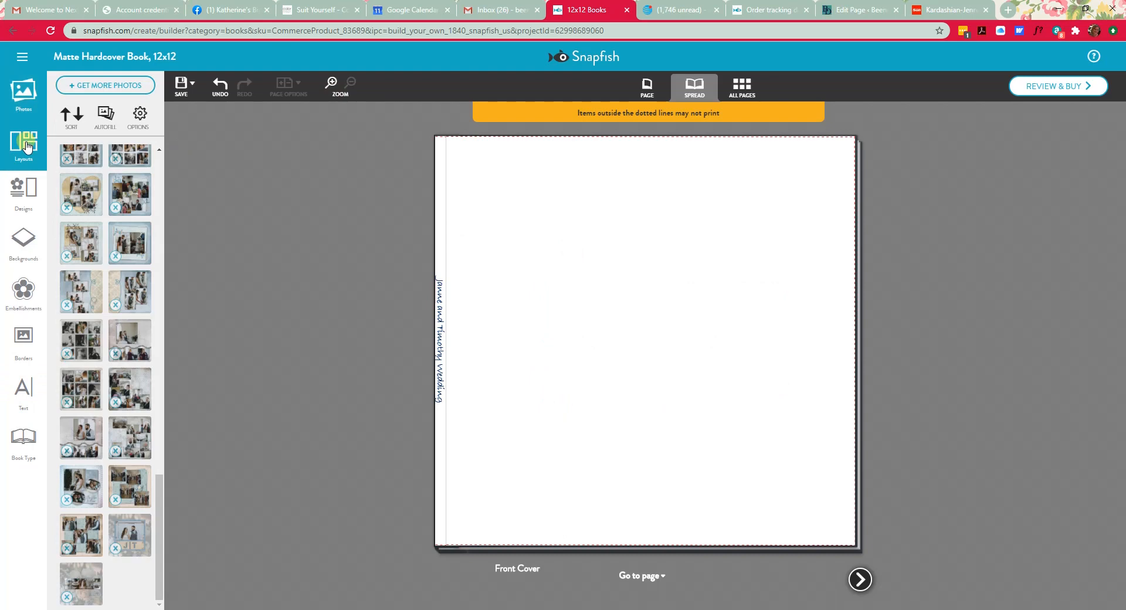
{"action": "left_click", "coordinate": [28, 147]}
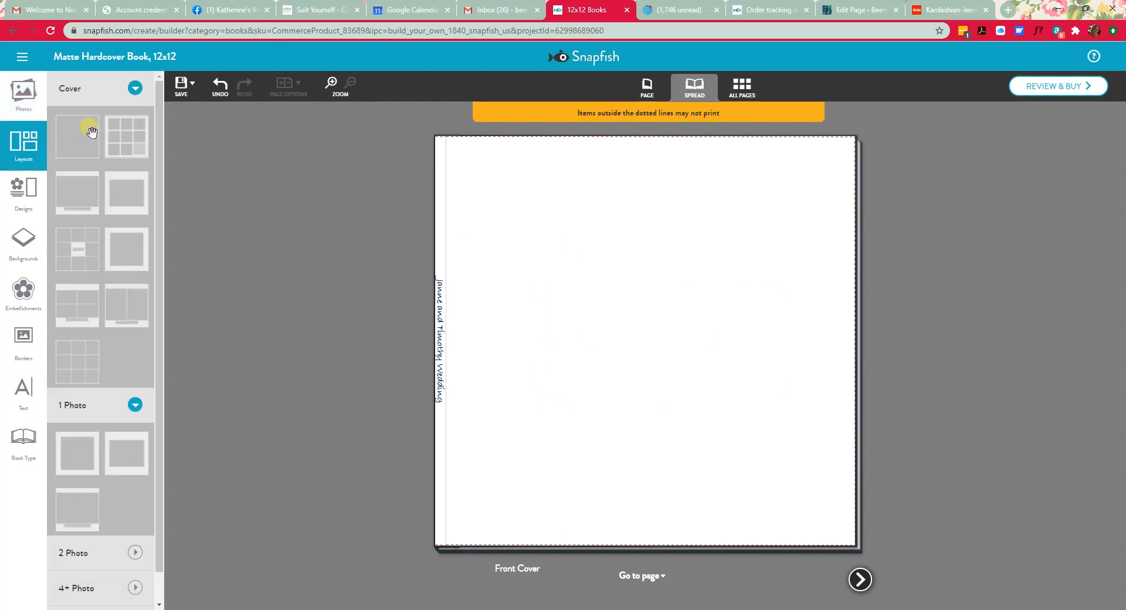
{"action": "left_click", "coordinate": [75, 138]}
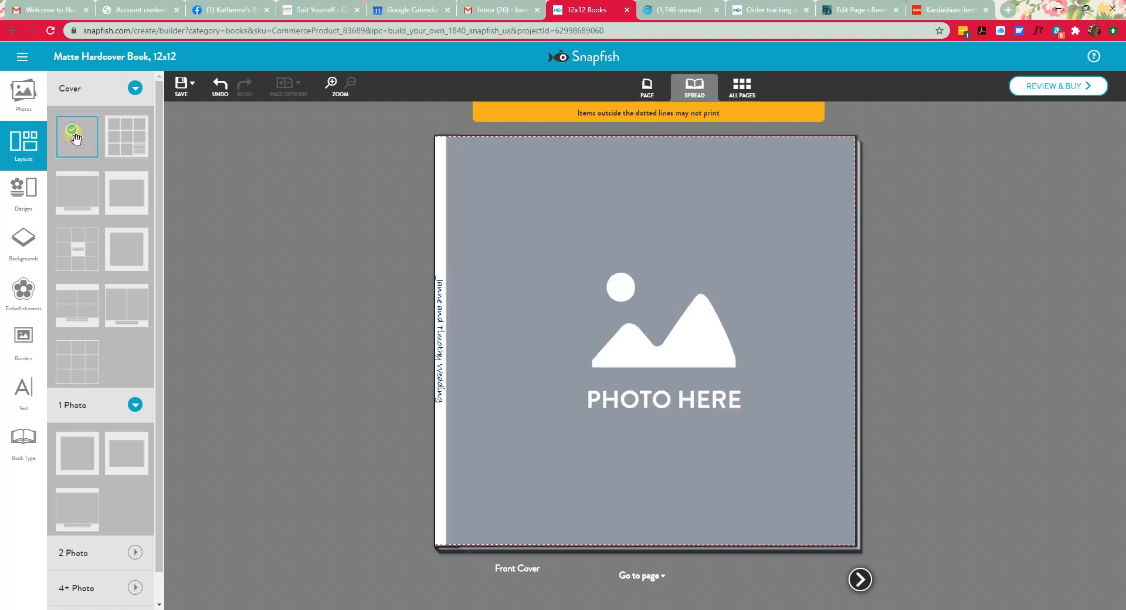
Place the J|T title image on the front cover and the five-photo strip image with the Genesis 2:24 verse on the back cover
{"action": "left_click", "coordinate": [27, 96]}
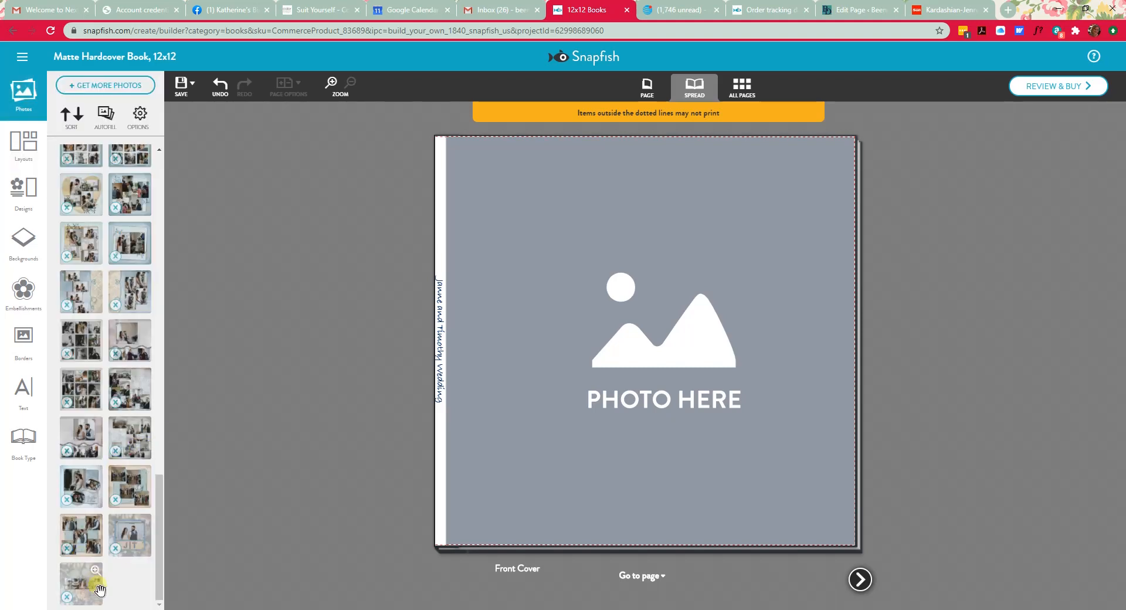
{"action": "left_click_drag", "start_coordinate": [126, 530], "coordinate": [635, 379]}
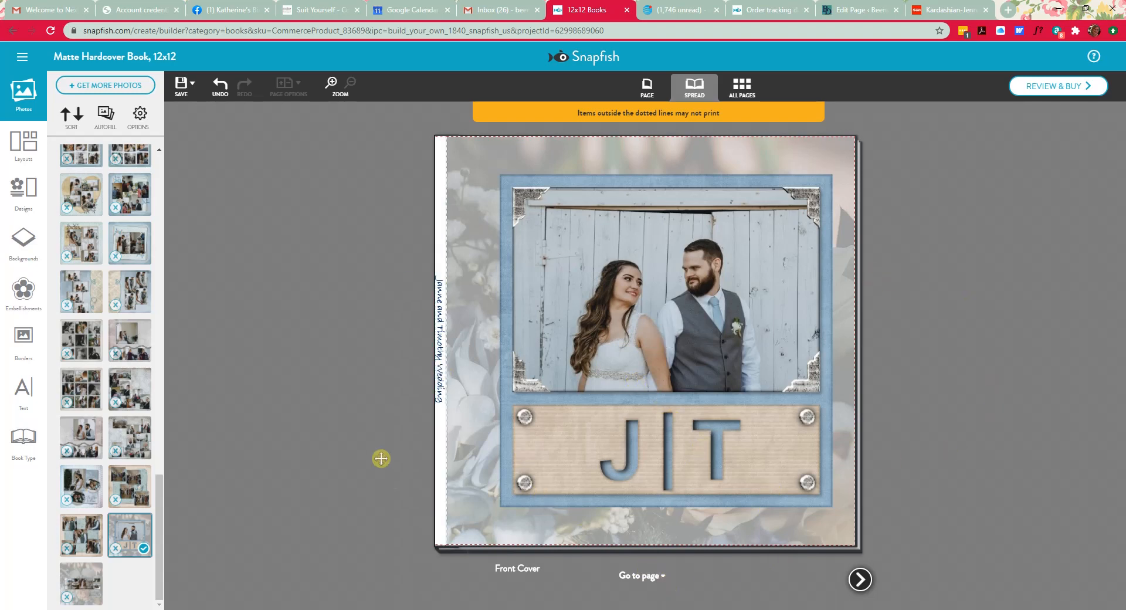
{"action": "left_click", "coordinate": [644, 576]}
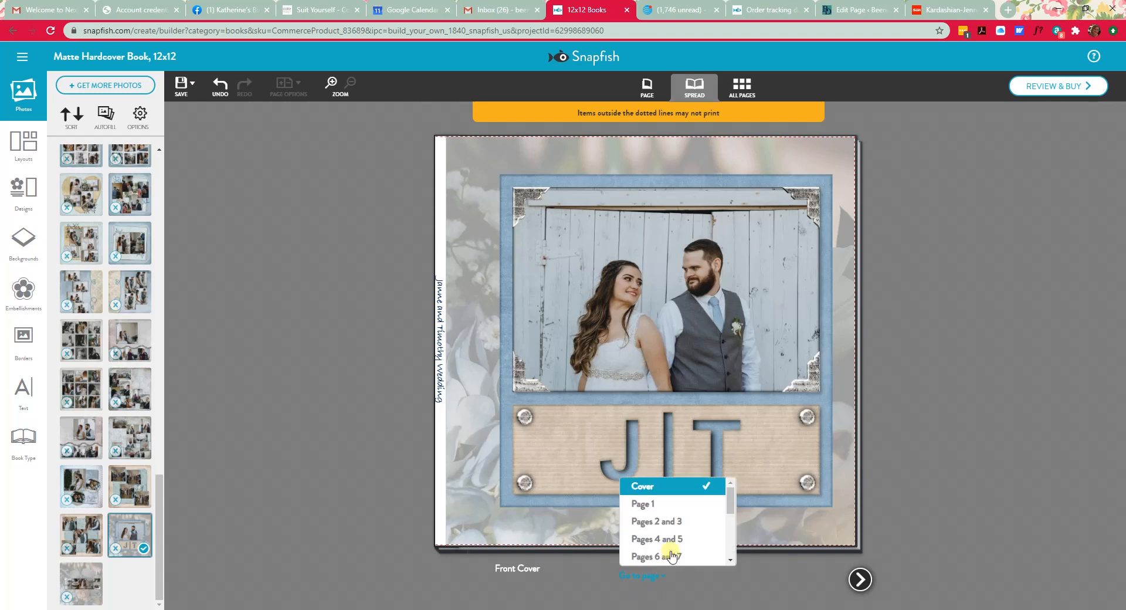
{"action": "left_click", "coordinate": [725, 504]}
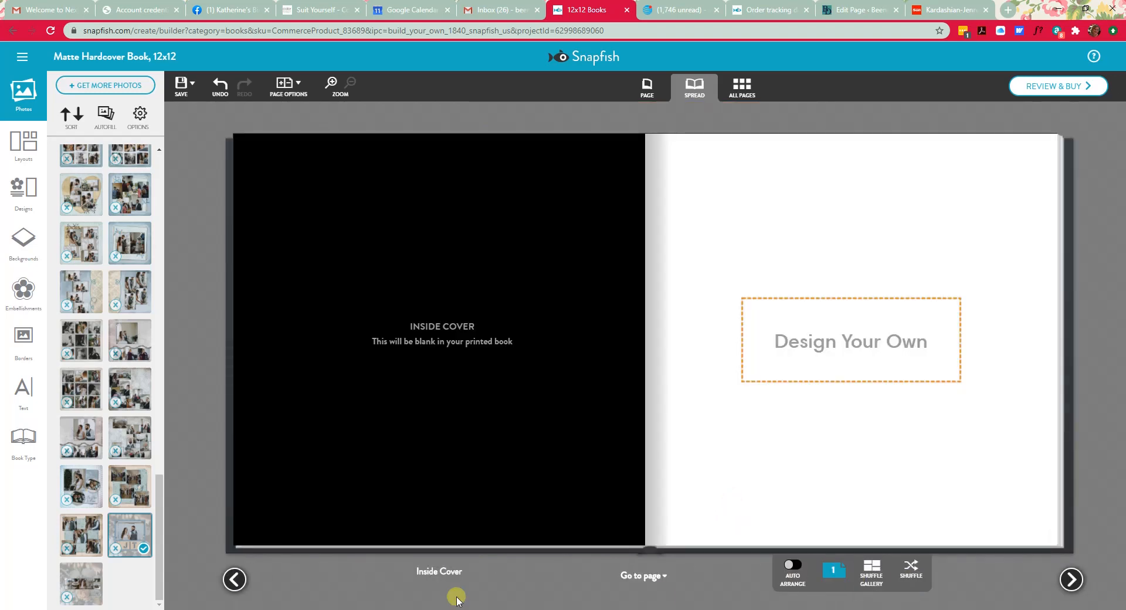
{"action": "left_click", "coordinate": [646, 577]}
{"action": "scroll", "coordinate": [697, 554], "scroll_direction": "down", "scroll_amount": 4}
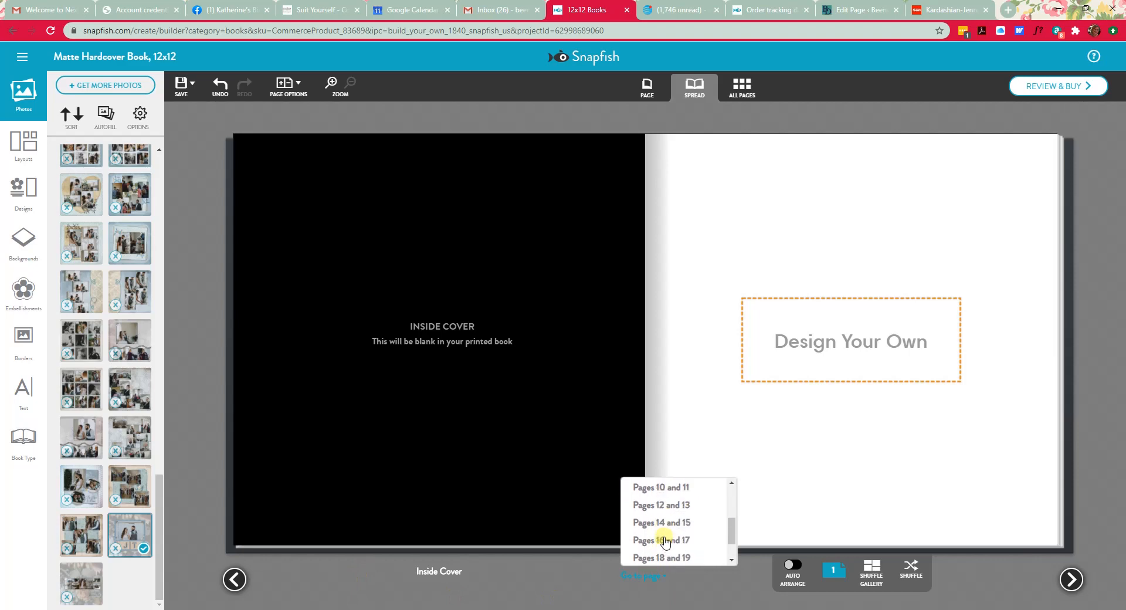
{"action": "left_click", "coordinate": [659, 557]}
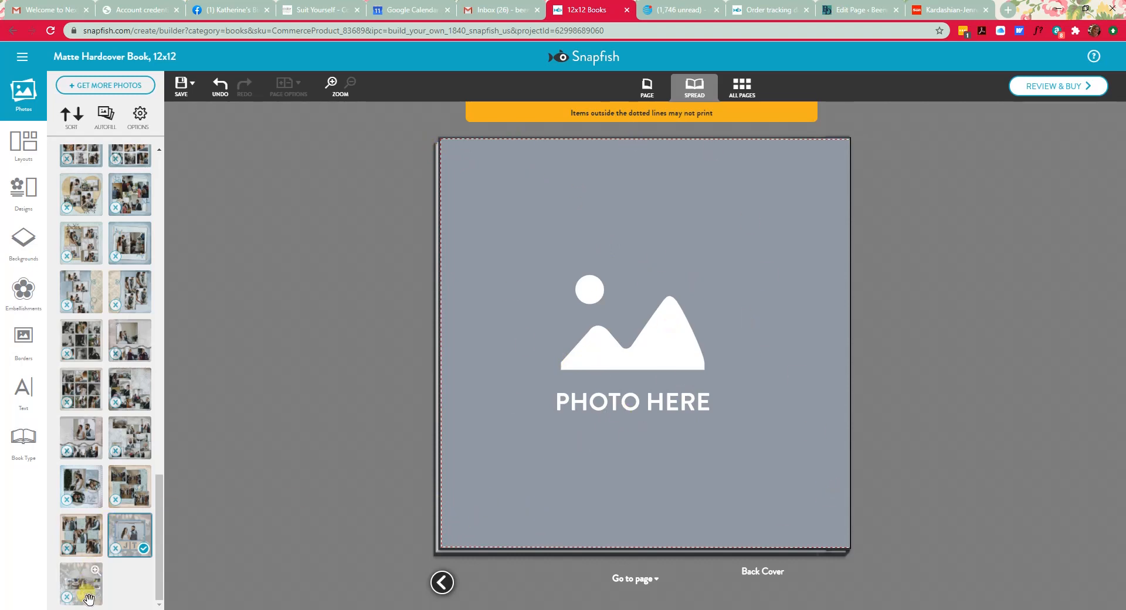
{"action": "left_click_drag", "start_coordinate": [87, 588], "coordinate": [695, 382]}
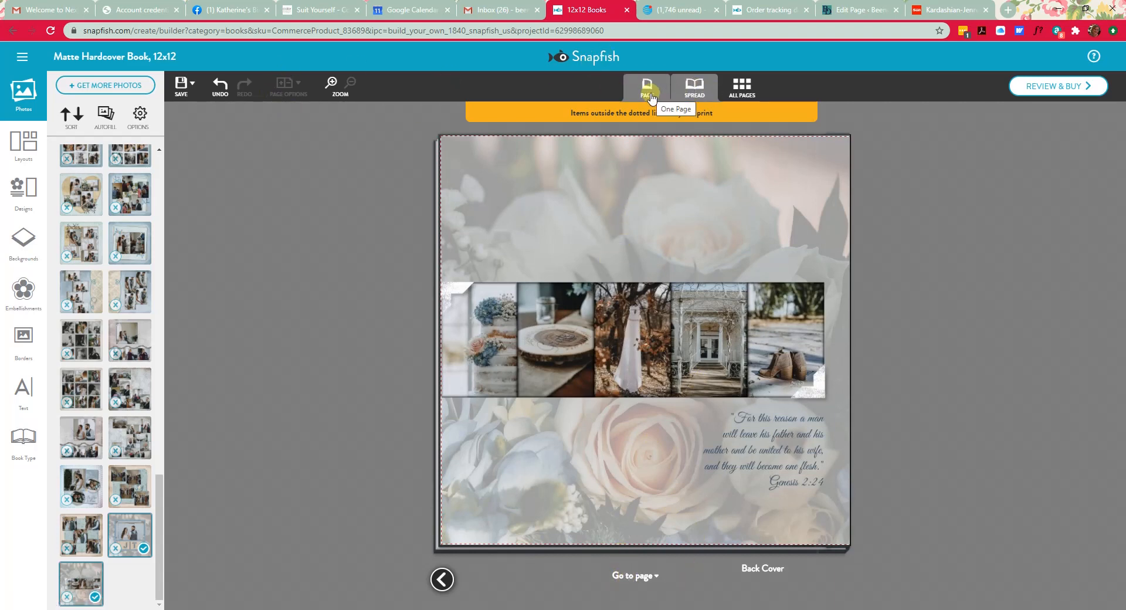
Show all pages of the book and apply the full-page 1 Photo layout to page 1
{"action": "left_click", "coordinate": [746, 95]}
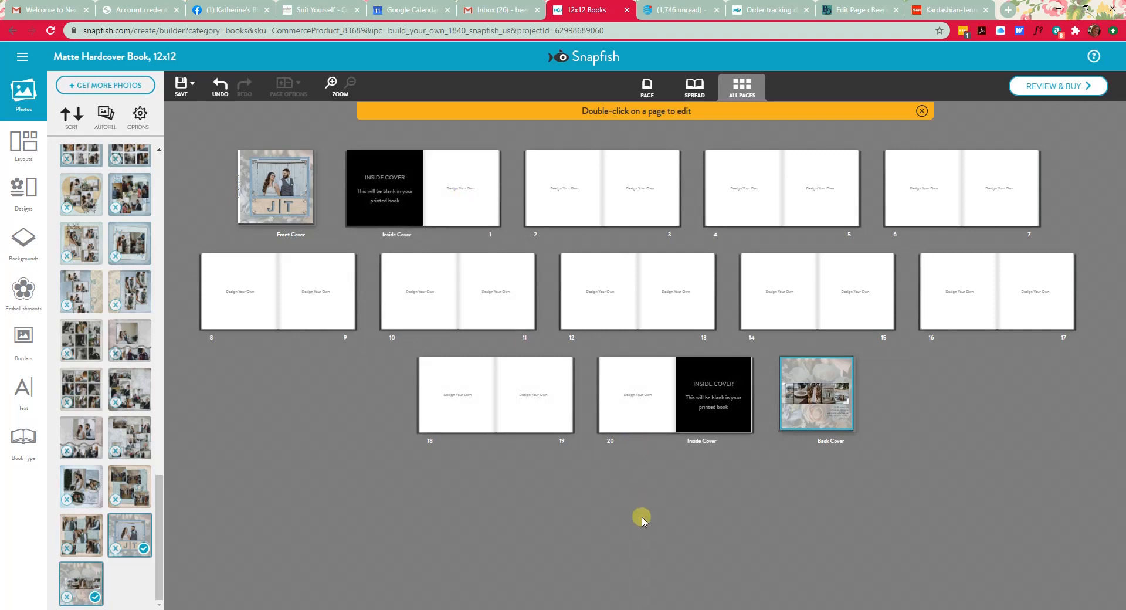
{"action": "left_click", "coordinate": [465, 194]}
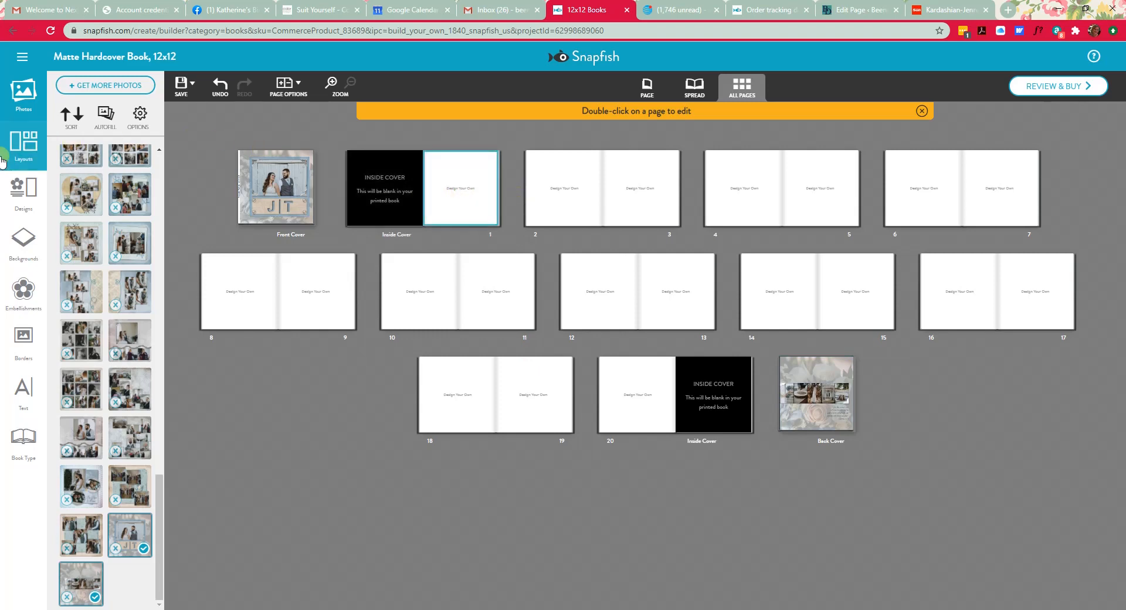
{"action": "left_click", "coordinate": [20, 150]}
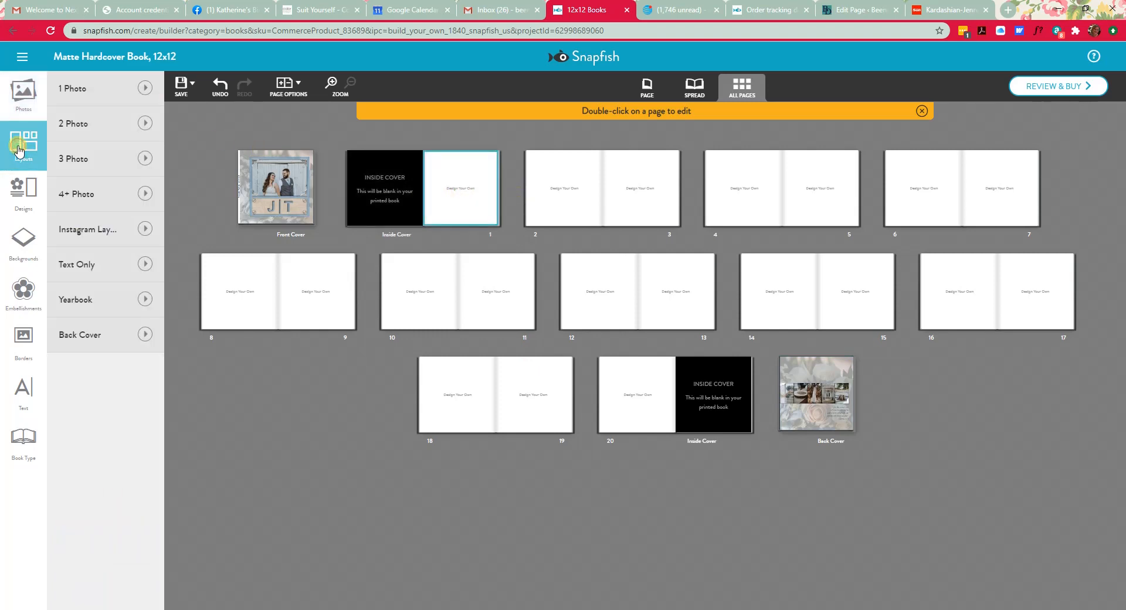
{"action": "left_click", "coordinate": [75, 94]}
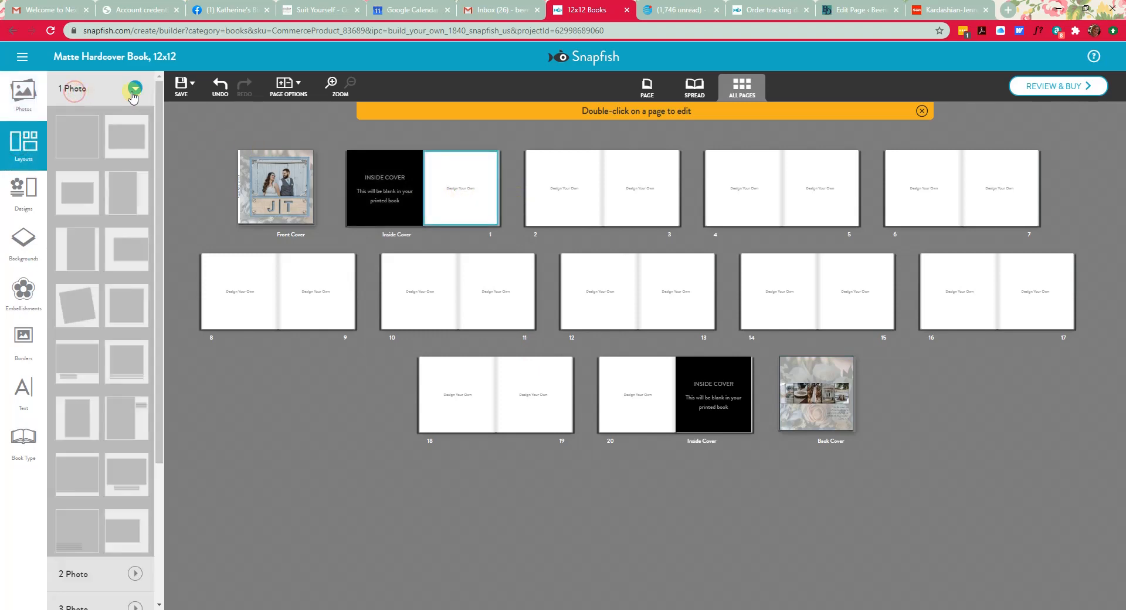
{"action": "left_click", "coordinate": [75, 134]}
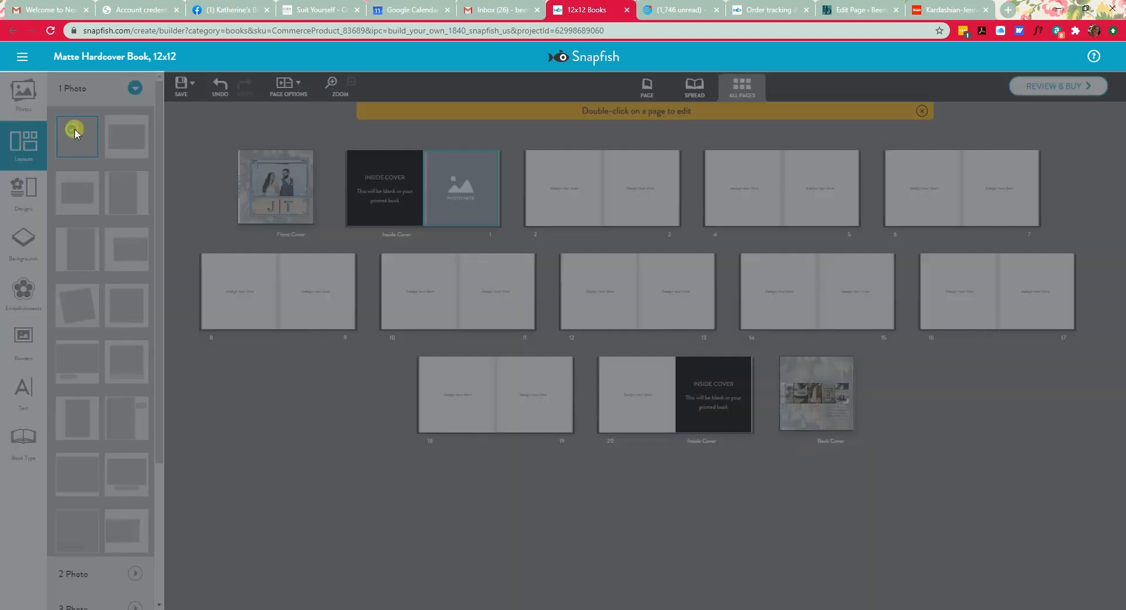
Apply the same full-page 1 Photo layout to each remaining inside page, 2 through 20
{"action": "left_click", "coordinate": [560, 189]}
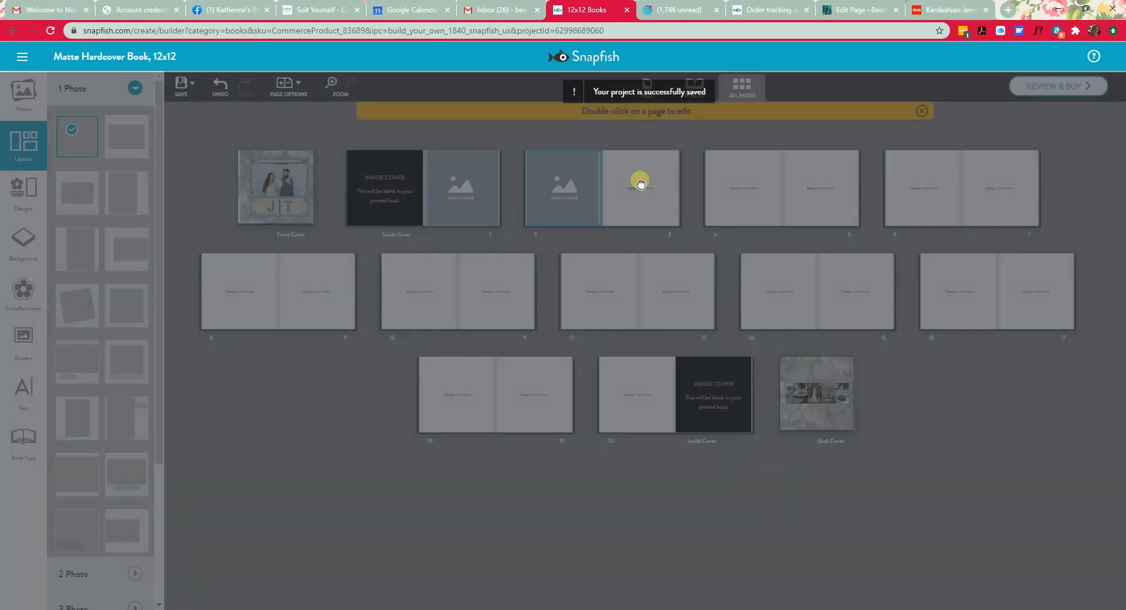
{"action": "left_click", "coordinate": [640, 180]}
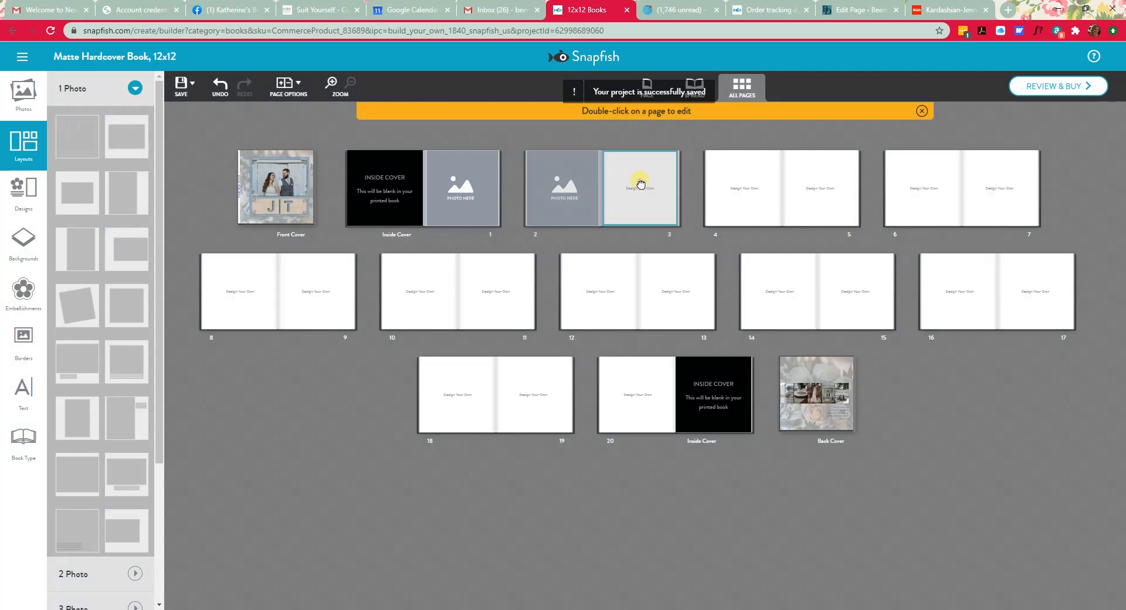
{"action": "left_click", "coordinate": [67, 147]}
{"action": "left_click", "coordinate": [734, 193]}
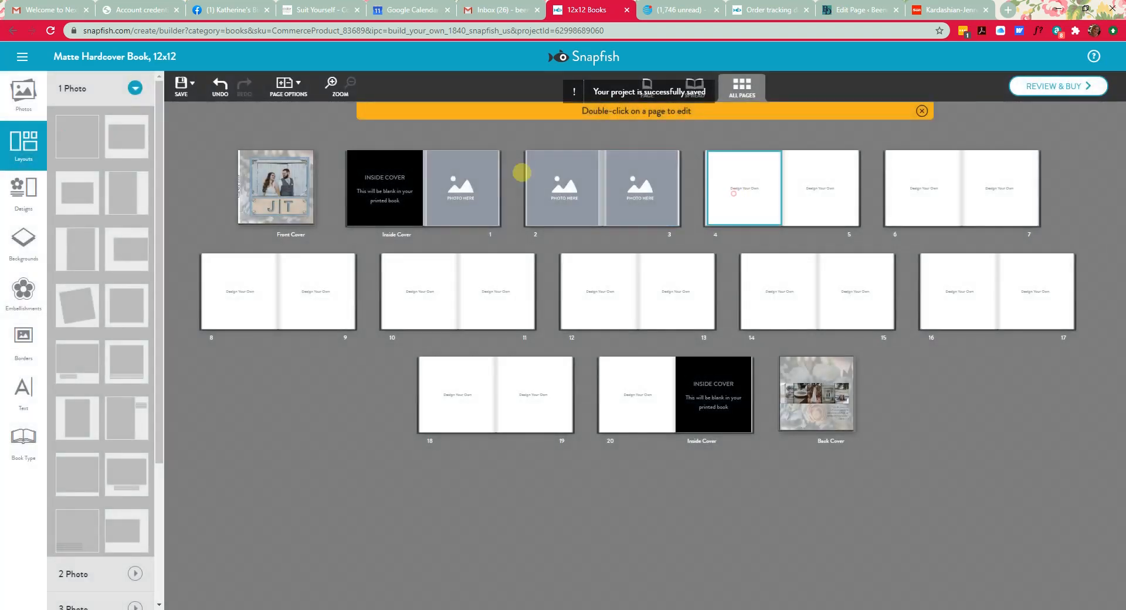
{"action": "left_click", "coordinate": [77, 141]}
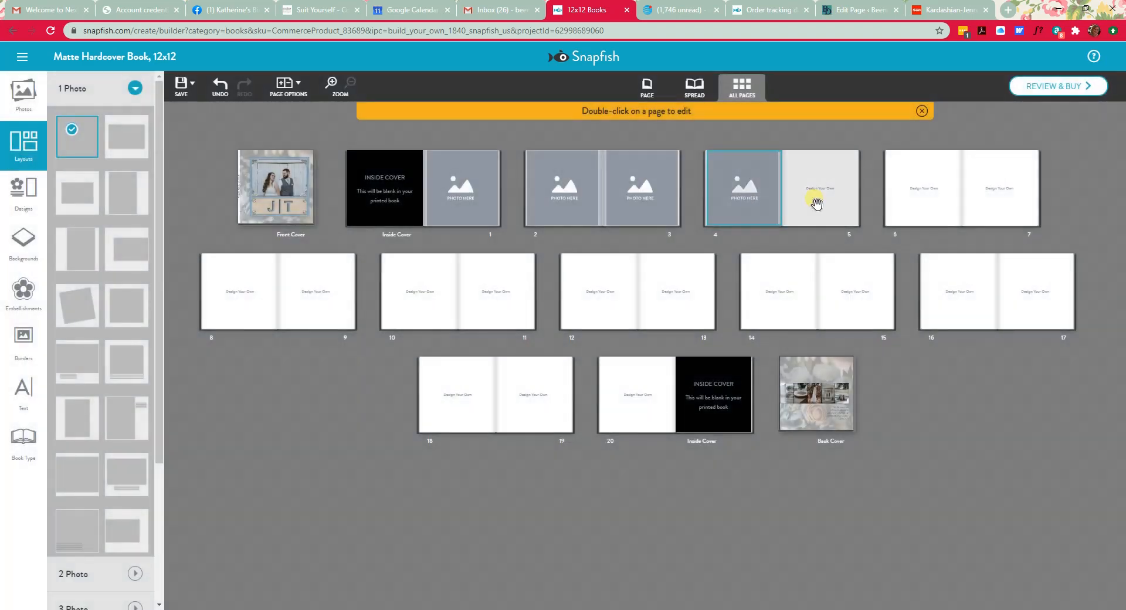
{"action": "left_click", "coordinate": [817, 203]}
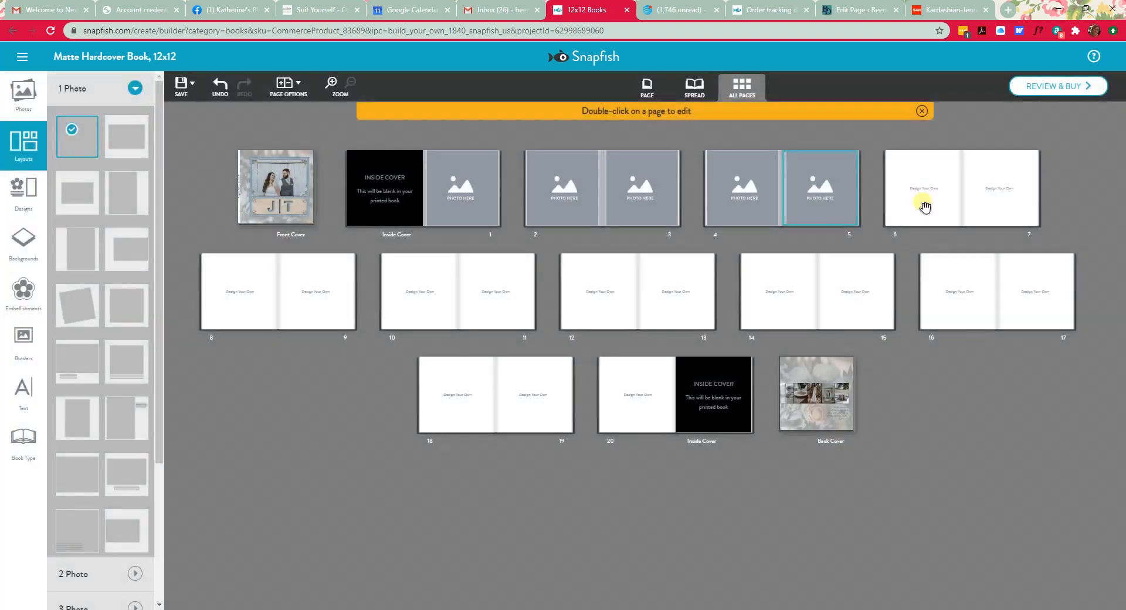
{"action": "left_click", "coordinate": [923, 201]}
{"action": "left_click", "coordinate": [70, 145]}
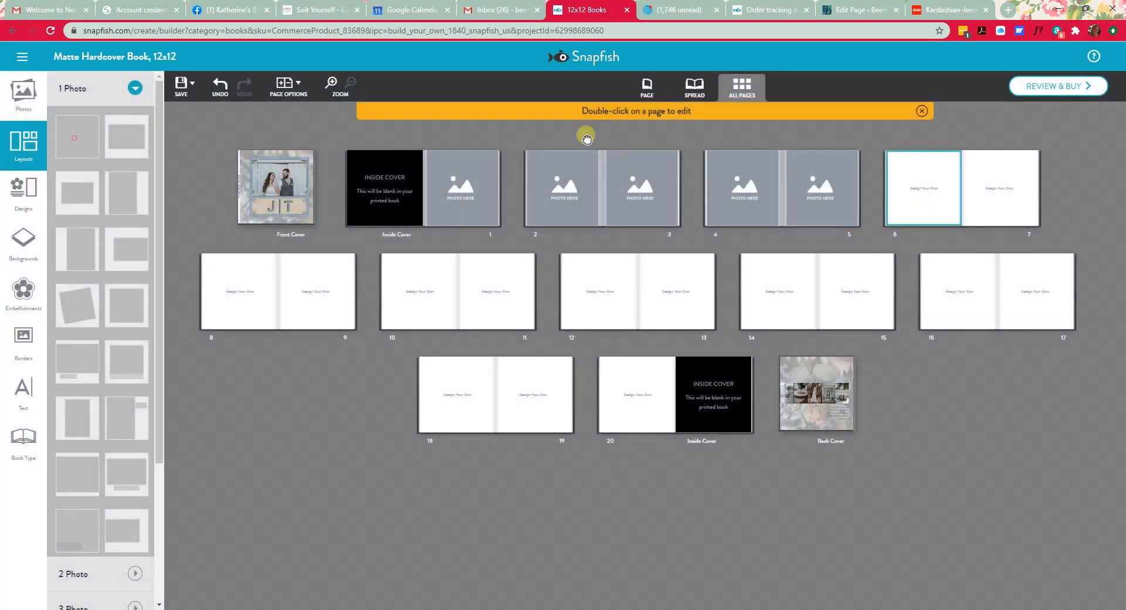
{"action": "left_click", "coordinate": [986, 186]}
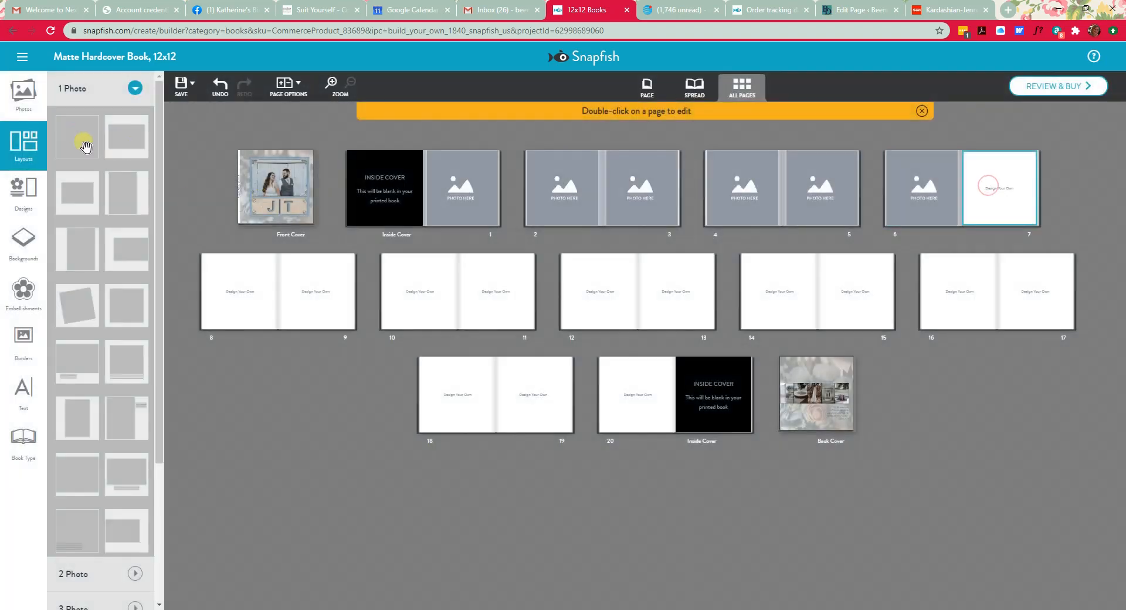
Return to the start of the project photos and place the first collage of the fourth row on page 1
{"action": "left_click", "coordinate": [18, 102]}
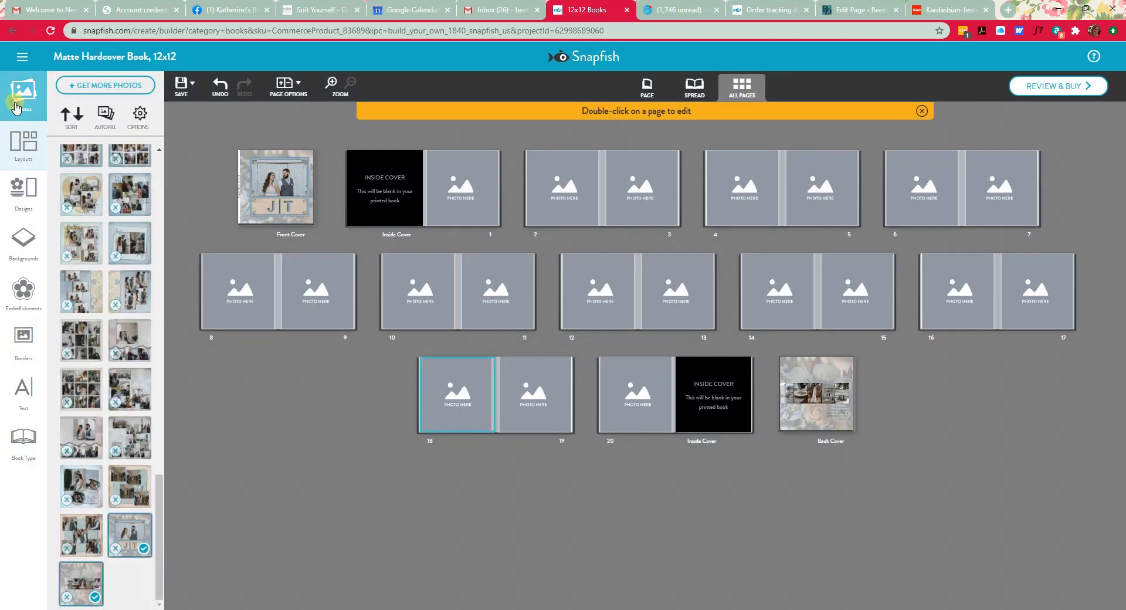
{"action": "scroll", "coordinate": [85, 355], "scroll_direction": "up", "scroll_amount": 15}
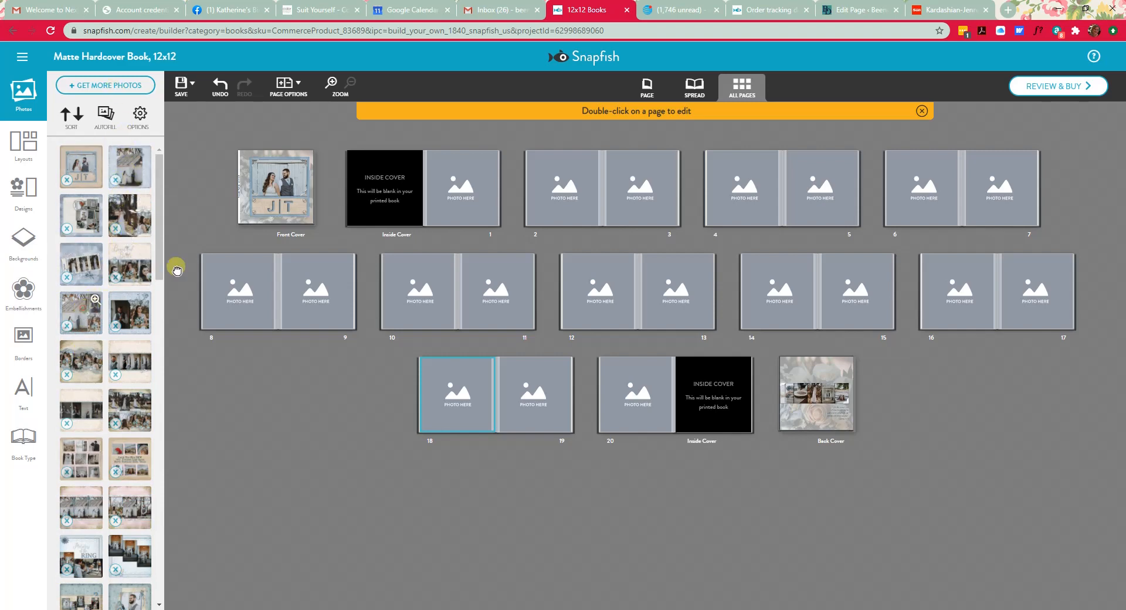
{"action": "left_click_drag", "start_coordinate": [177, 270], "coordinate": [456, 192]}
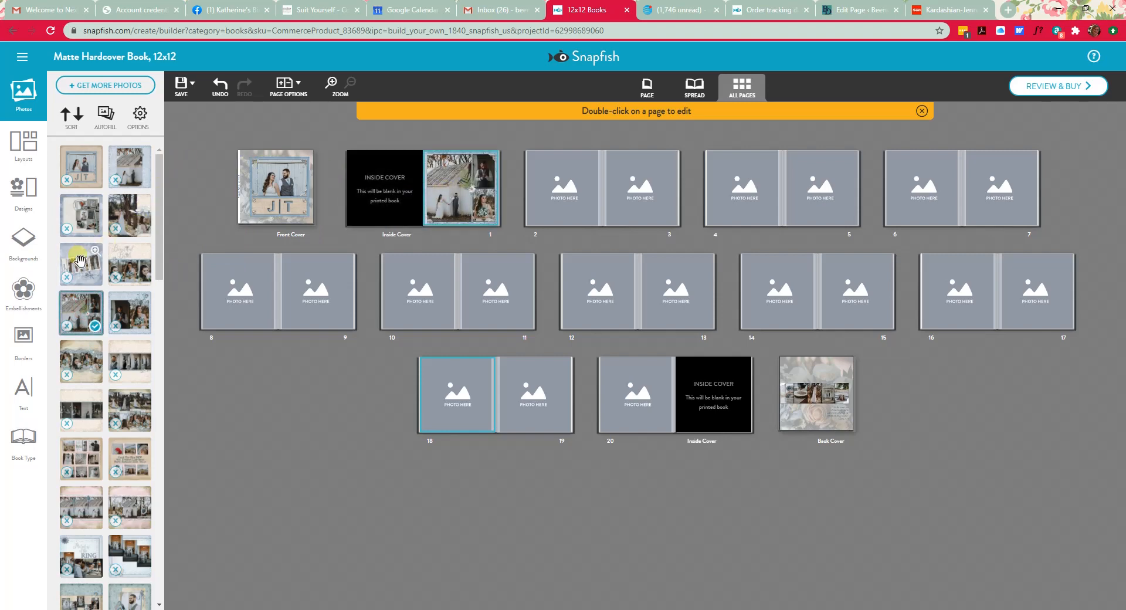
Place the blue collage pair on pages 2–3, the Beautiful Bride pair on pages 4–5, and the torn-edge cream and multi-photo collages on pages 6–7
{"action": "left_click_drag", "start_coordinate": [75, 218], "coordinate": [552, 200]}
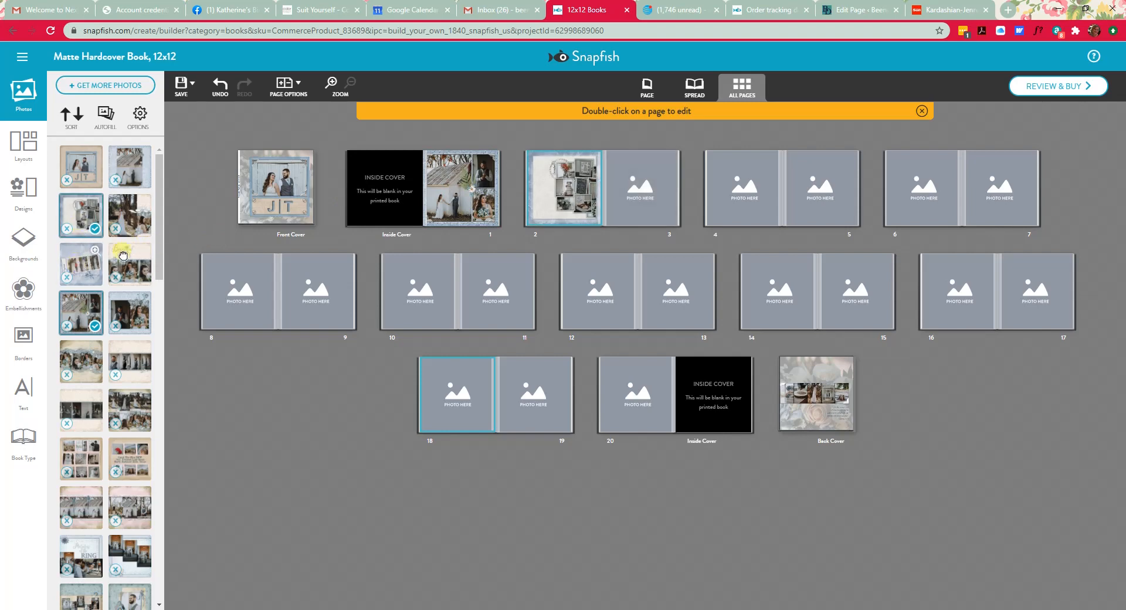
{"action": "left_click_drag", "start_coordinate": [123, 255], "coordinate": [639, 187]}
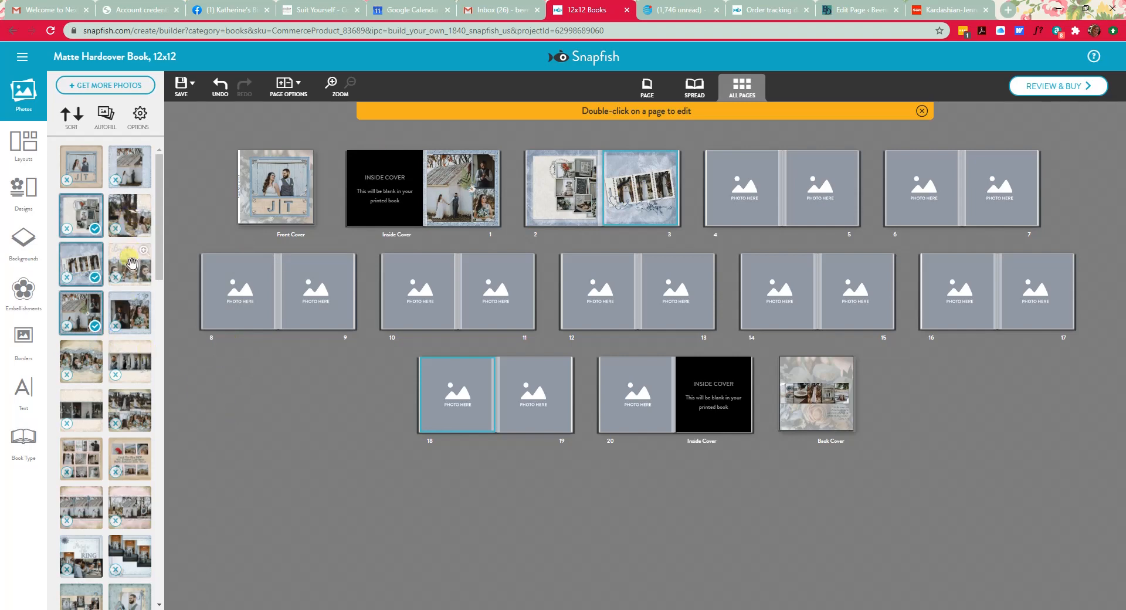
{"action": "left_click_drag", "start_coordinate": [130, 263], "coordinate": [749, 192]}
{"action": "left_click_drag", "start_coordinate": [130, 222], "coordinate": [827, 194]}
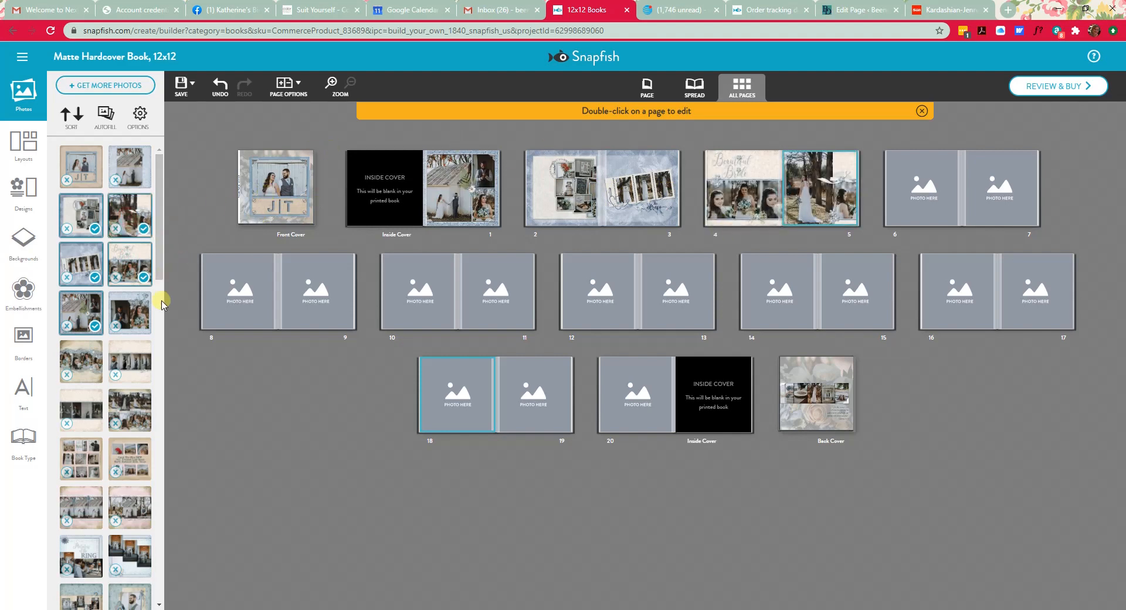
{"action": "left_click_drag", "start_coordinate": [163, 303], "coordinate": [927, 197]}
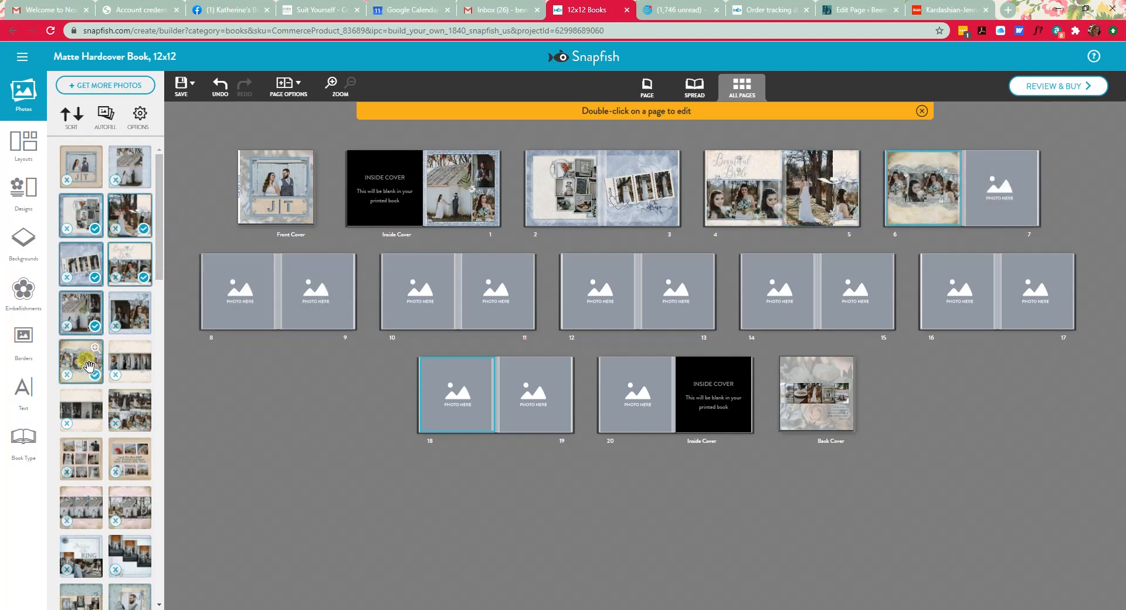
{"action": "left_click_drag", "start_coordinate": [160, 397], "coordinate": [1000, 188]}
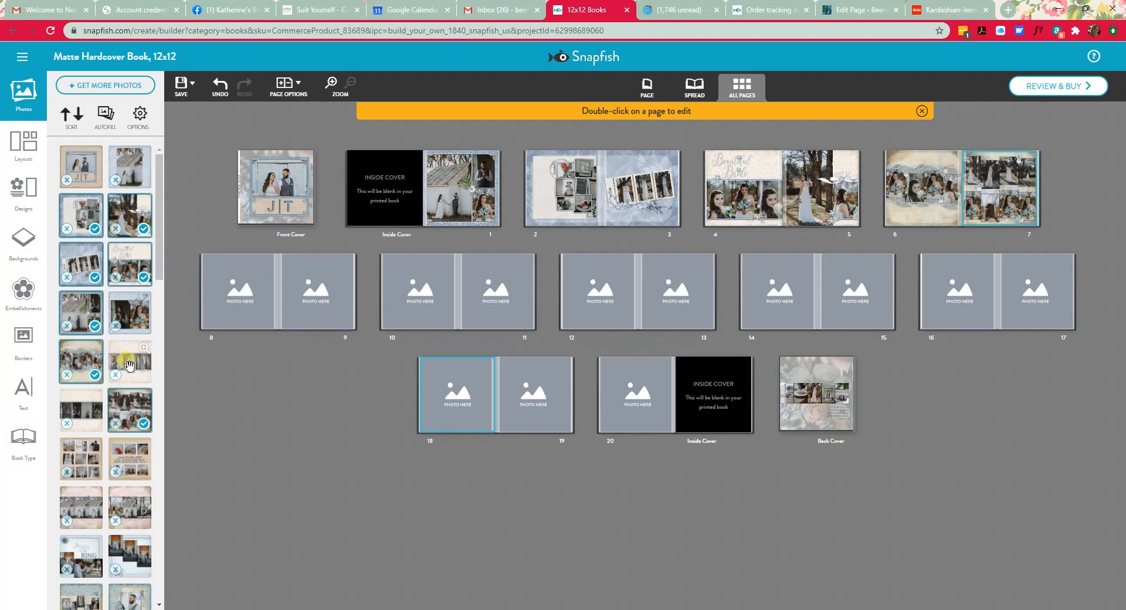
Place the cream couple-strip pair on pages 8–9, the beige photo grids on pages 10–11 with the text grid first, and the pink-edged strips on pages 12–13
{"action": "left_click_drag", "start_coordinate": [129, 365], "coordinate": [252, 296]}
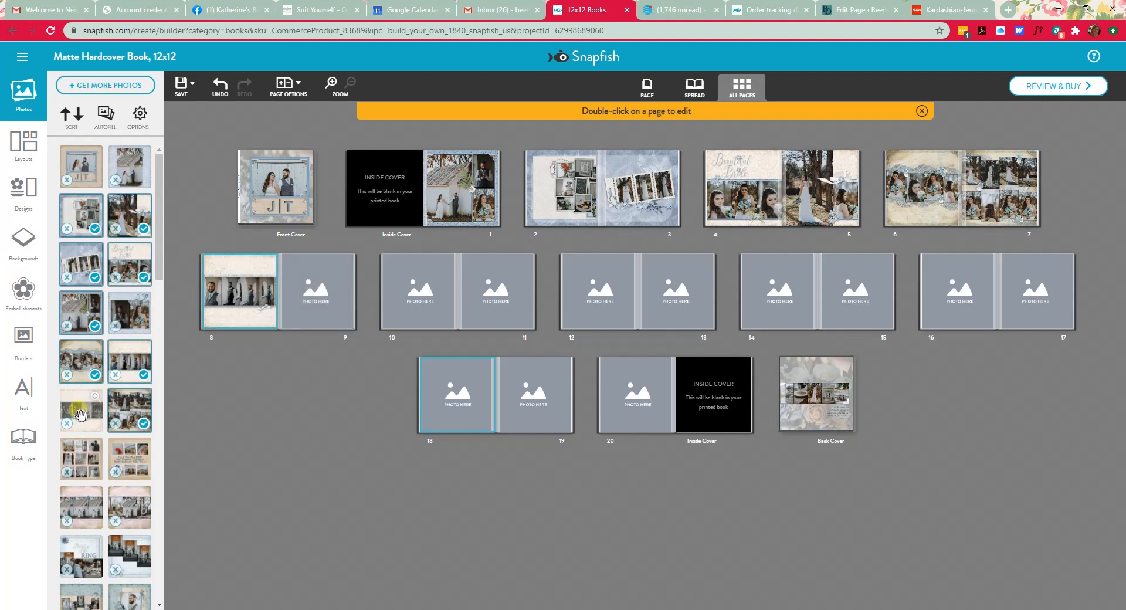
{"action": "left_click_drag", "start_coordinate": [82, 406], "coordinate": [320, 296]}
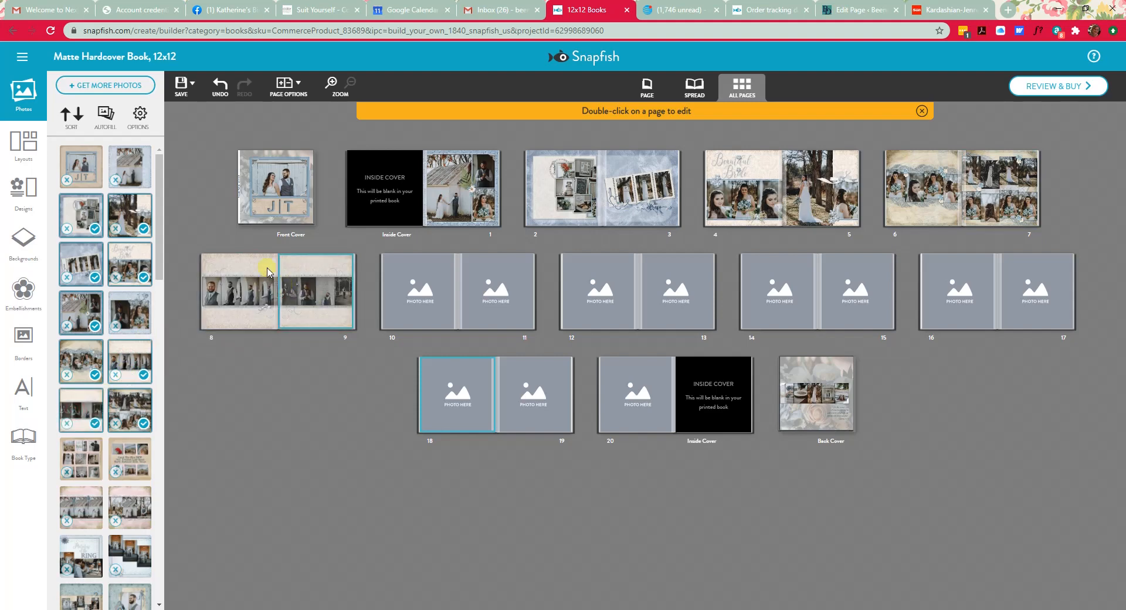
{"action": "left_click_drag", "start_coordinate": [130, 459], "coordinate": [420, 307]}
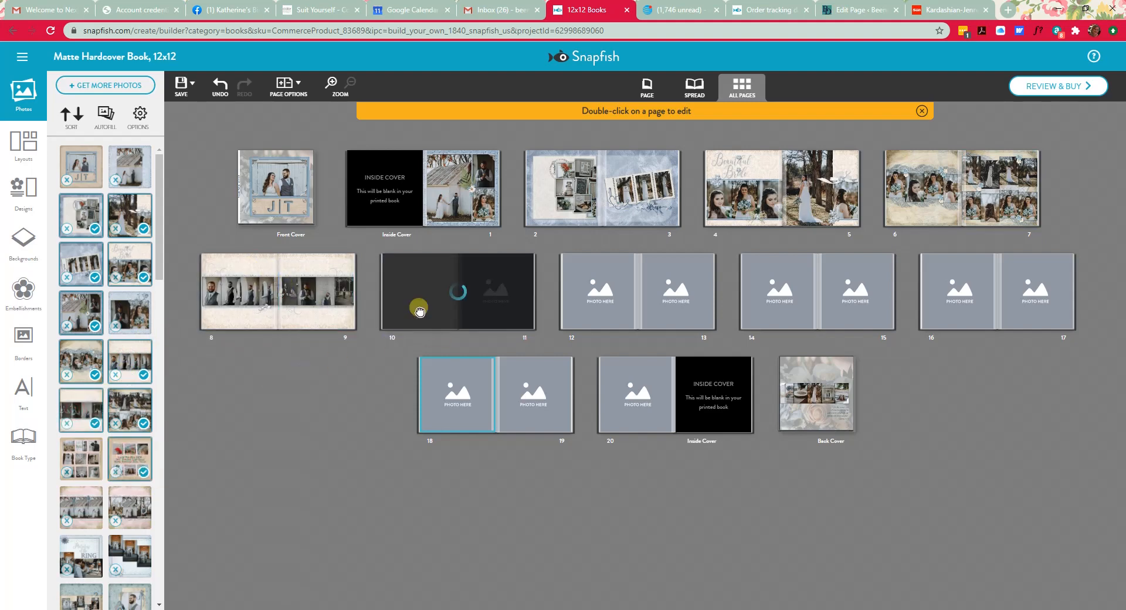
{"action": "left_click_drag", "start_coordinate": [120, 425], "coordinate": [498, 288]}
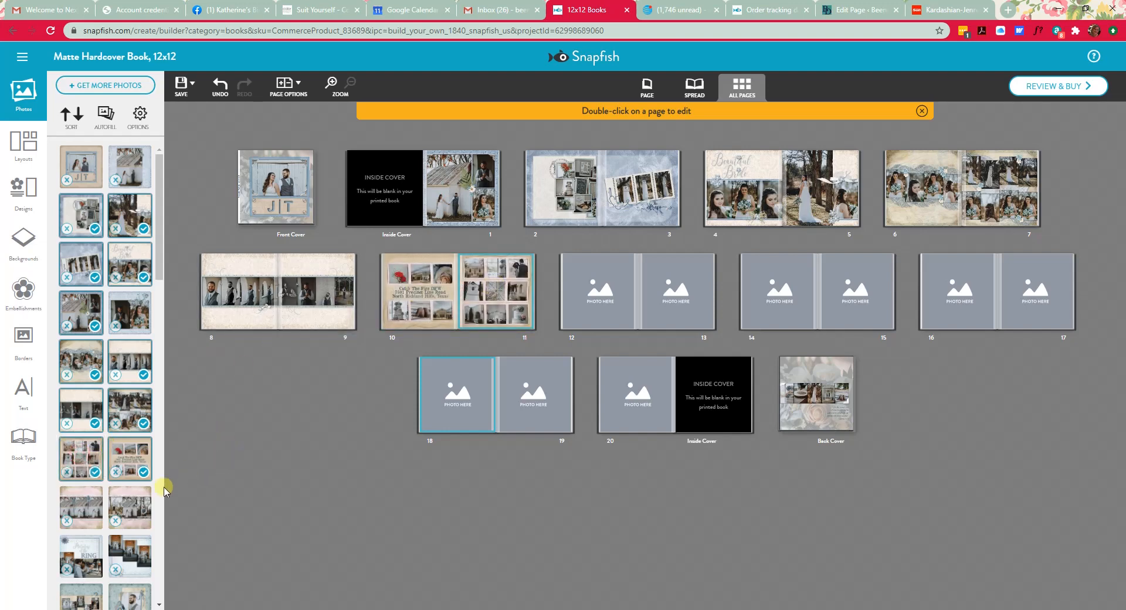
{"action": "left_click_drag", "start_coordinate": [82, 508], "coordinate": [577, 292]}
{"action": "left_click_drag", "start_coordinate": [131, 505], "coordinate": [664, 289]}
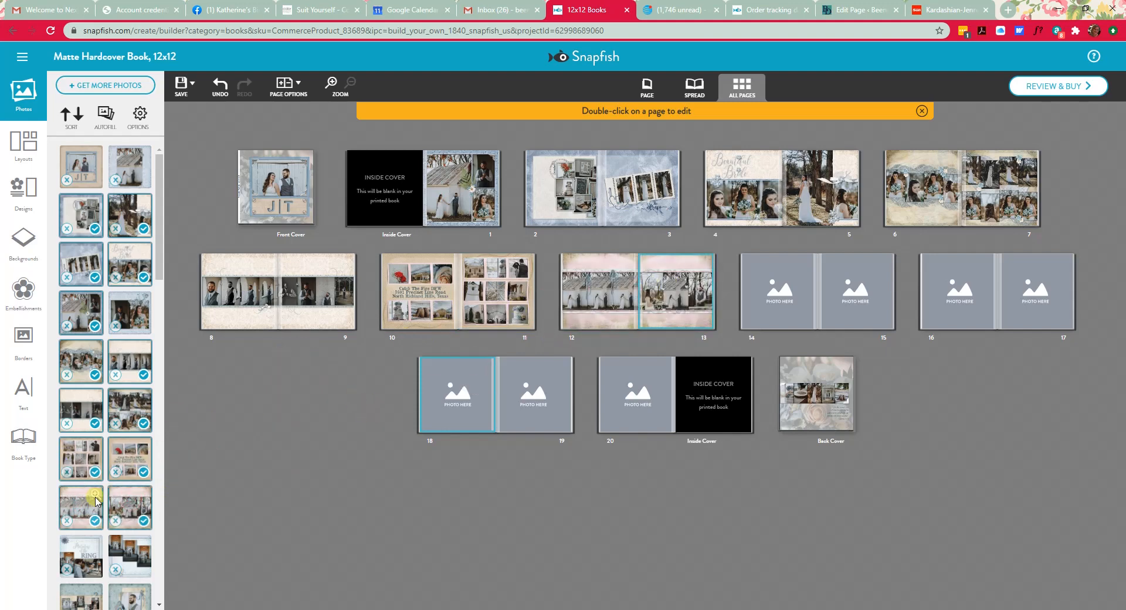
Place the stepped-photo and Ring collages on pages 14–15, the teal pair on pages 16–17, and the blue-and-cream pair on pages 18–19
{"action": "scroll", "coordinate": [97, 500], "scroll_direction": "down", "scroll_amount": 2}
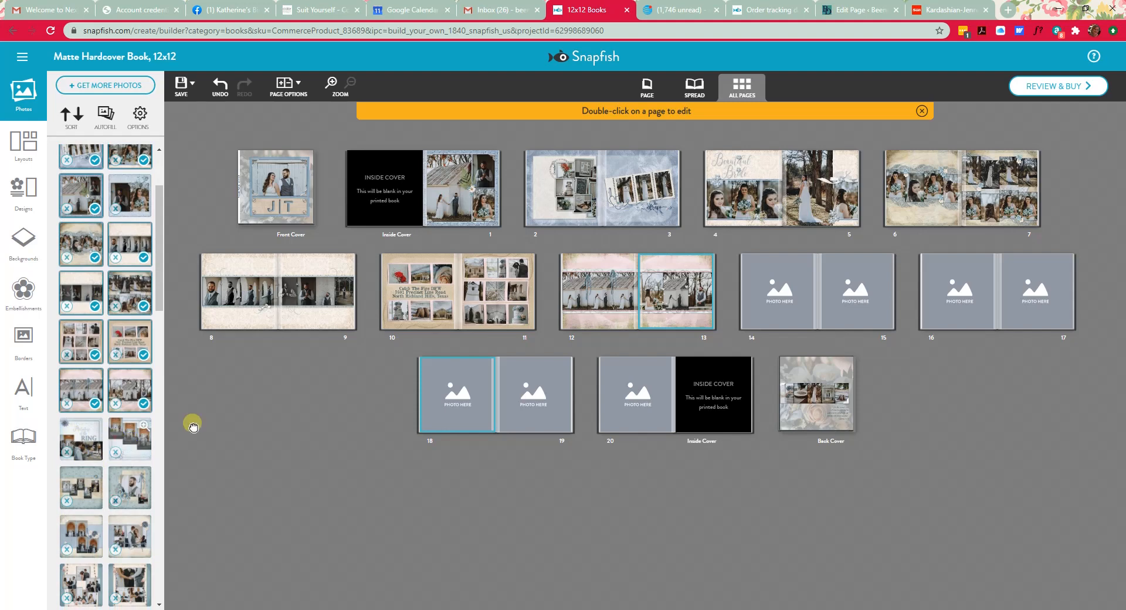
{"action": "left_click_drag", "start_coordinate": [193, 427], "coordinate": [759, 292]}
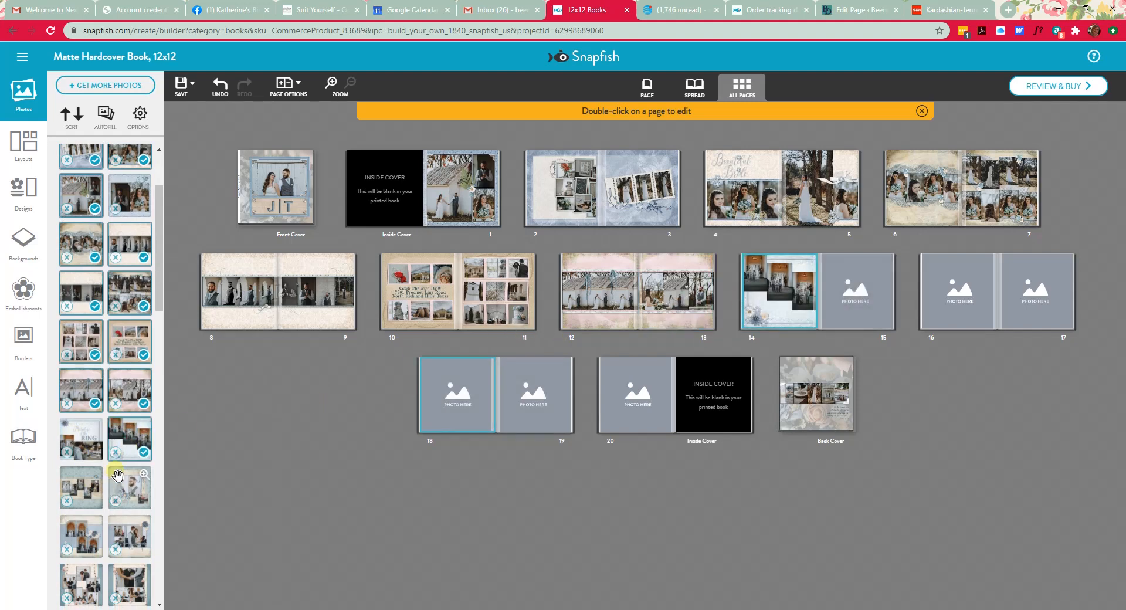
{"action": "left_click_drag", "start_coordinate": [135, 434], "coordinate": [868, 295]}
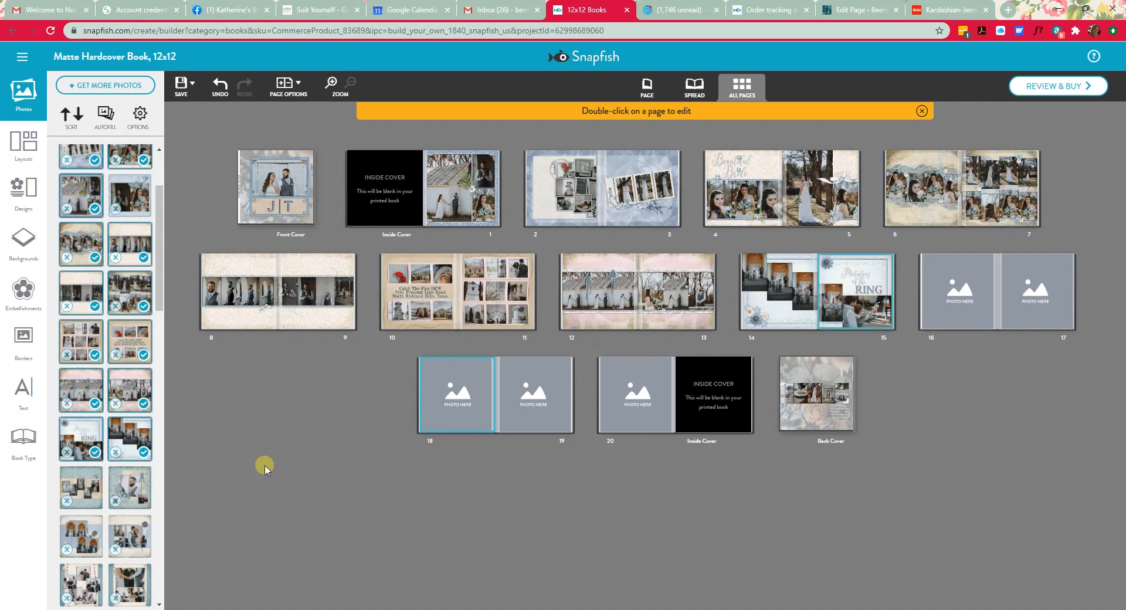
{"action": "left_click_drag", "start_coordinate": [75, 485], "coordinate": [1030, 264]}
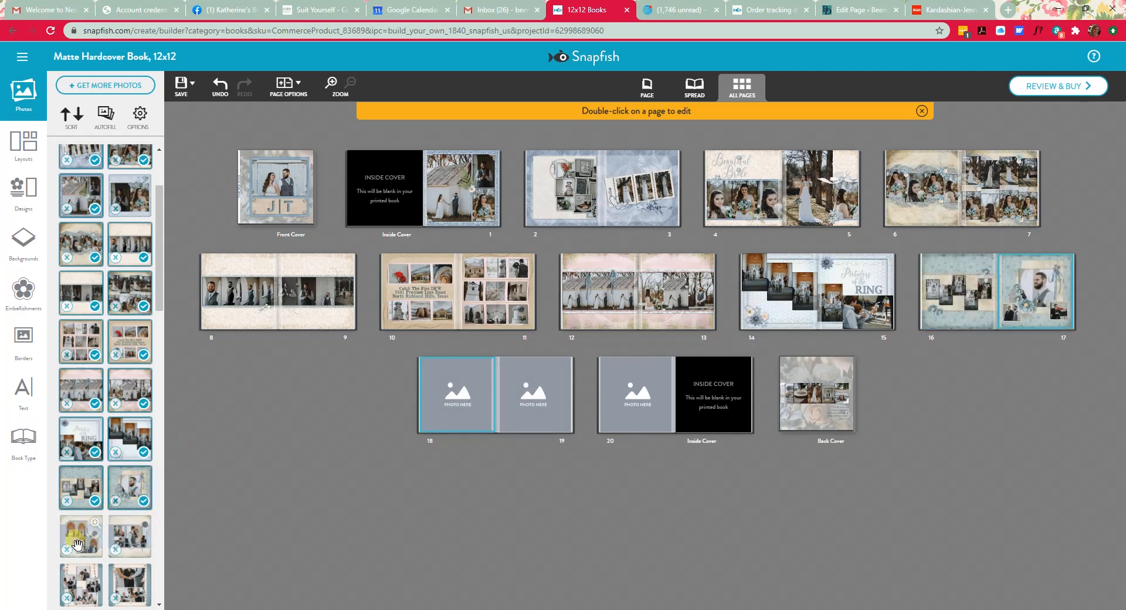
{"action": "left_click_drag", "start_coordinate": [77, 545], "coordinate": [478, 407]}
{"action": "left_click_drag", "start_coordinate": [134, 542], "coordinate": [537, 406]}
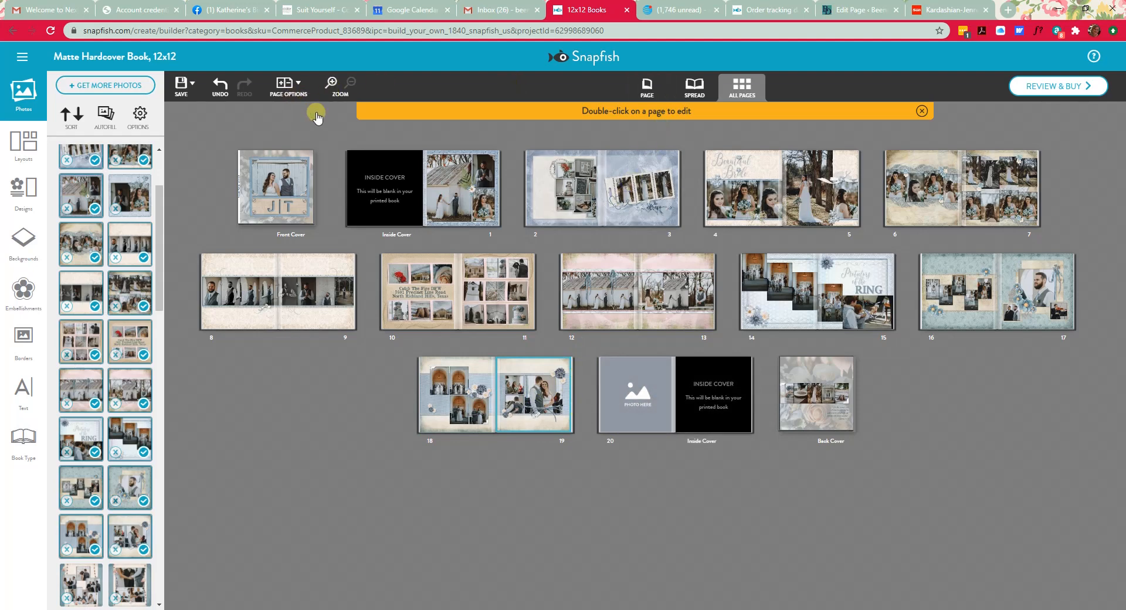
Add six blank pages to the book after page 18, two pages at a time
{"action": "left_click", "coordinate": [286, 86]}
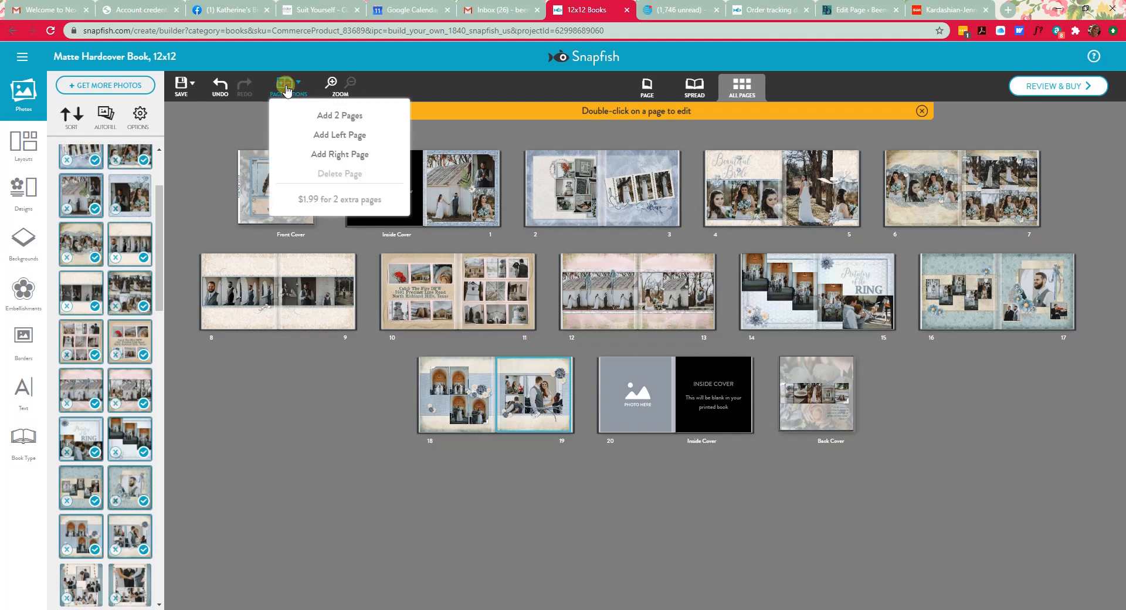
{"action": "left_click", "coordinate": [335, 121]}
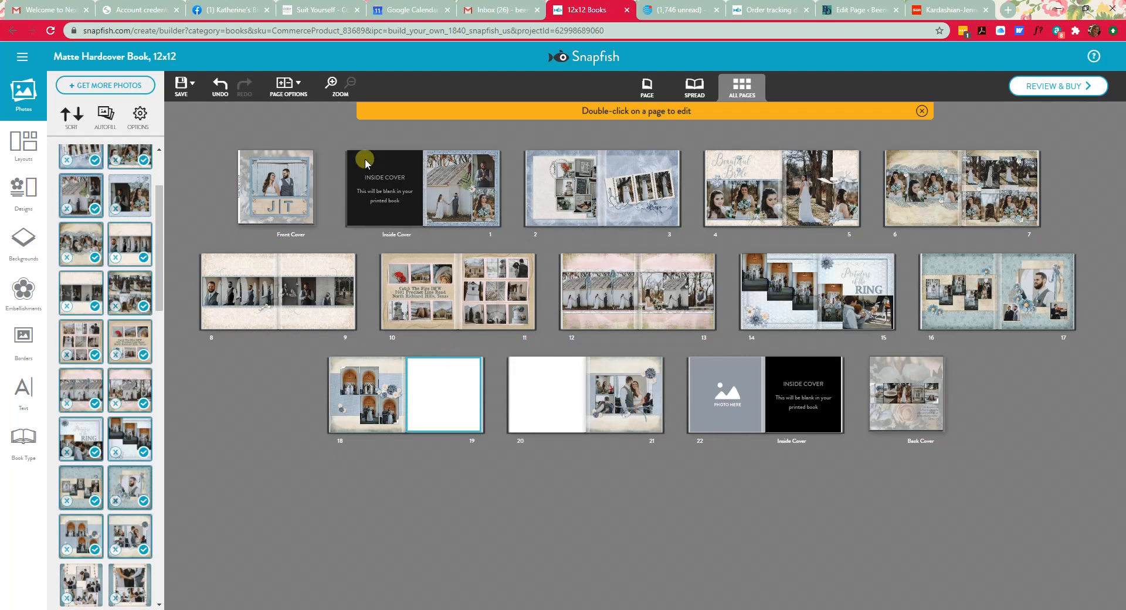
{"action": "left_click", "coordinate": [289, 88]}
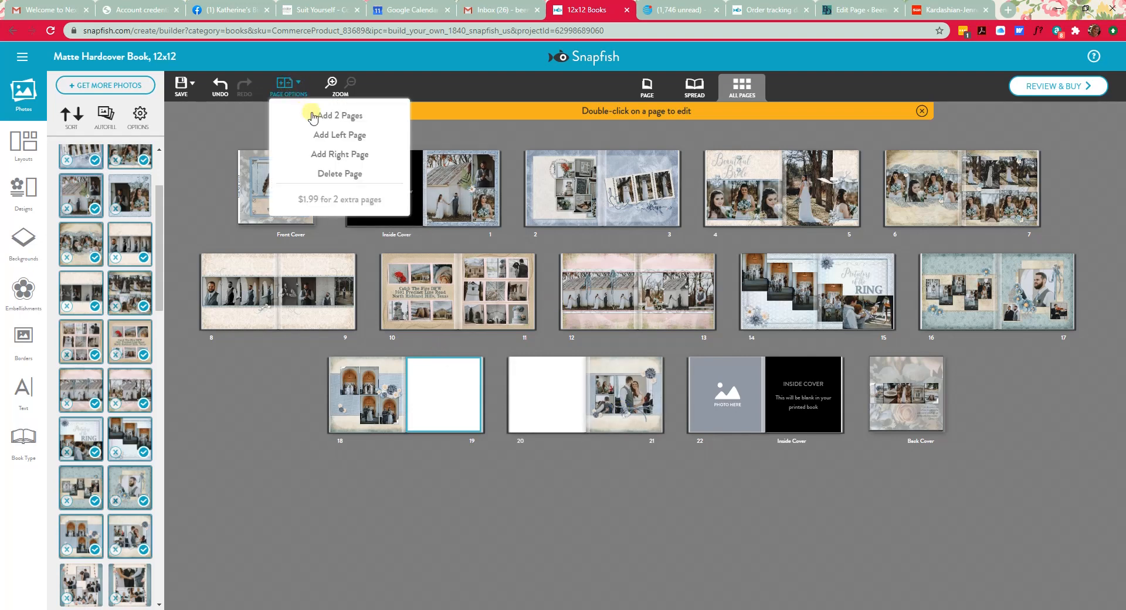
{"action": "left_click", "coordinate": [325, 116]}
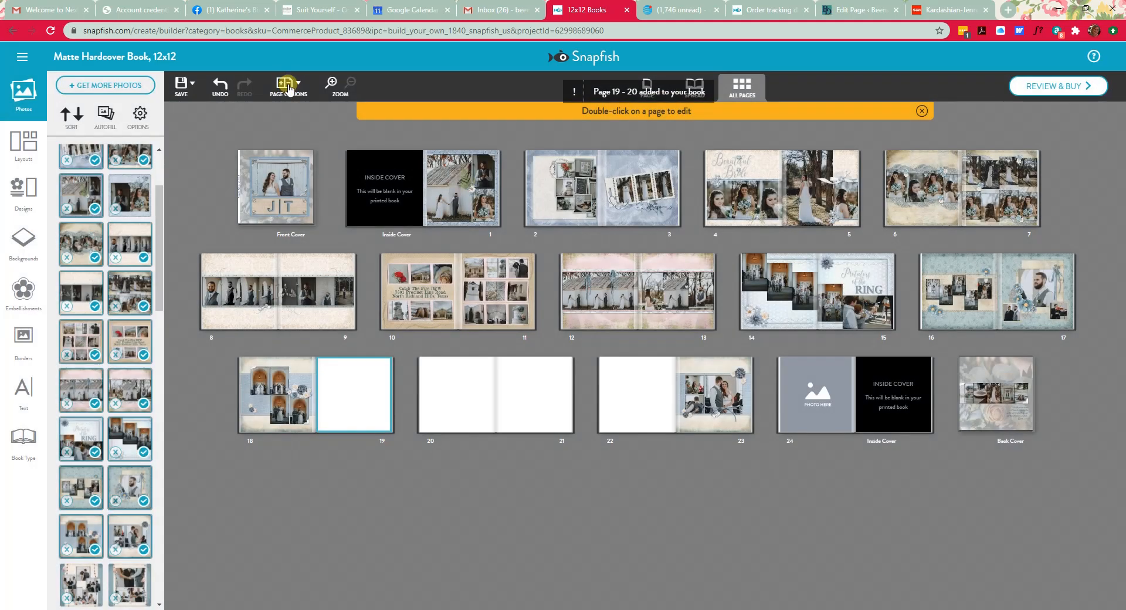
{"action": "left_click", "coordinate": [287, 85]}
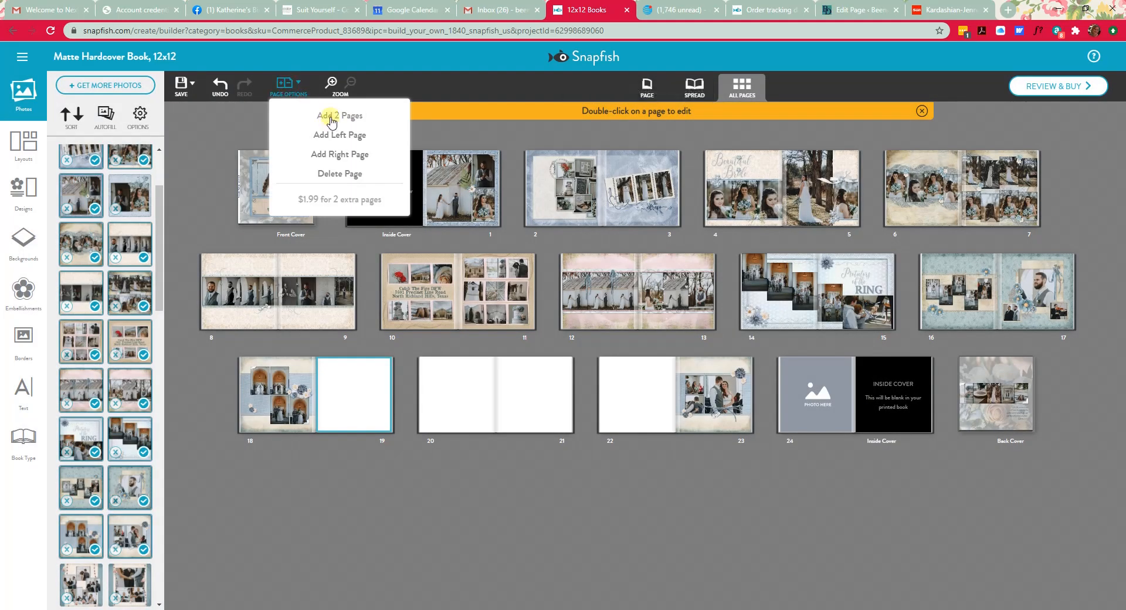
{"action": "left_click", "coordinate": [330, 116]}
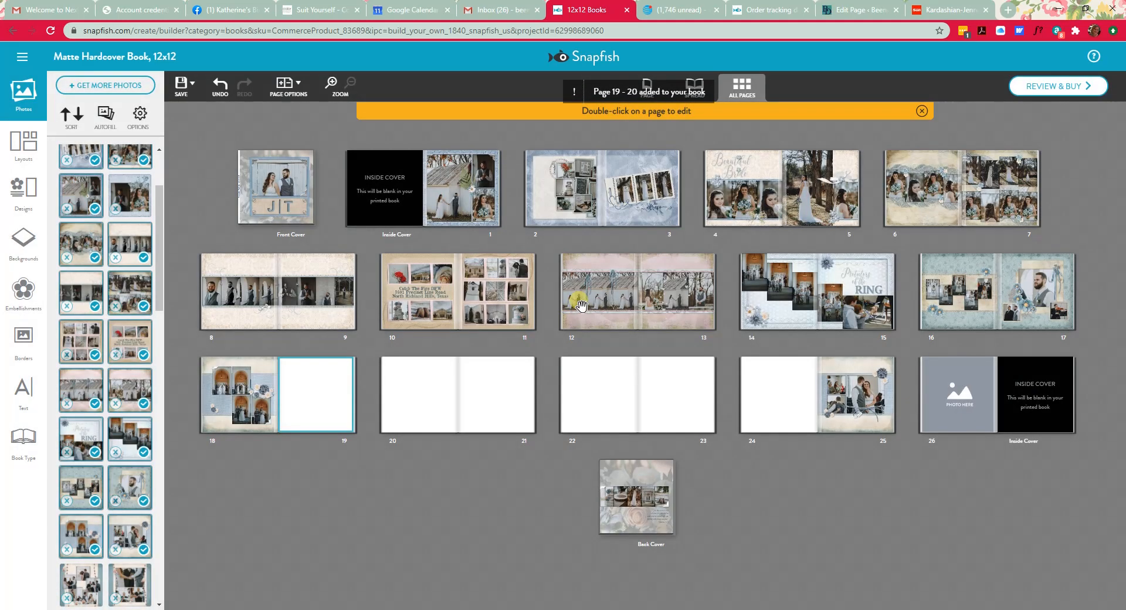
Apply the full-page 1 Photo layout to each of the blank pages, 19 through 24
{"action": "left_click", "coordinate": [24, 144]}
{"action": "left_click", "coordinate": [77, 96]}
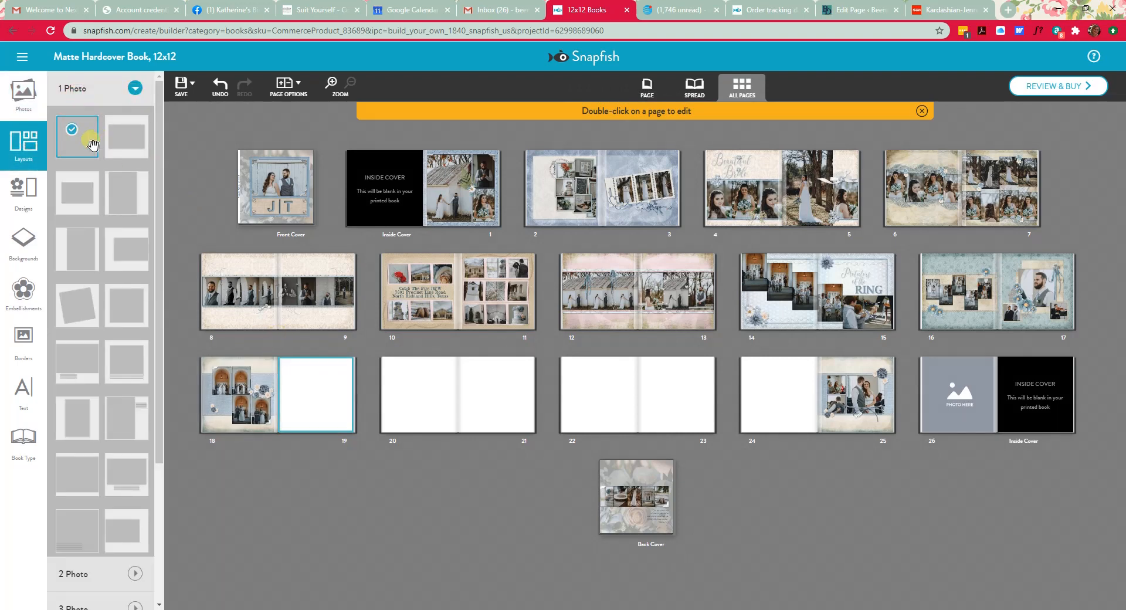
{"action": "left_click", "coordinate": [417, 397]}
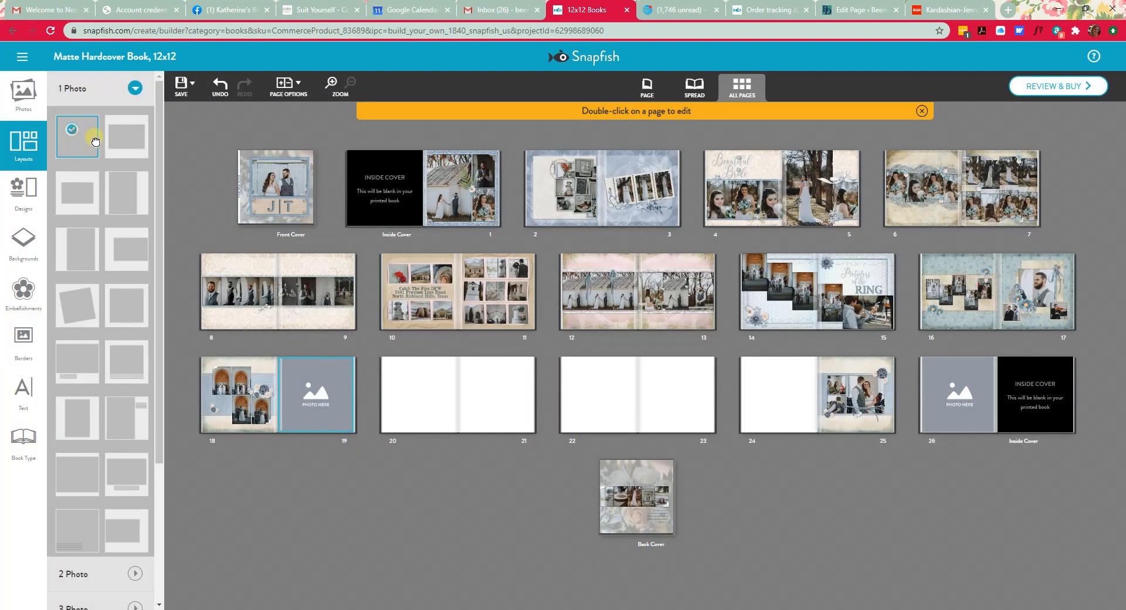
{"action": "left_click_drag", "start_coordinate": [94, 138], "coordinate": [511, 399]}
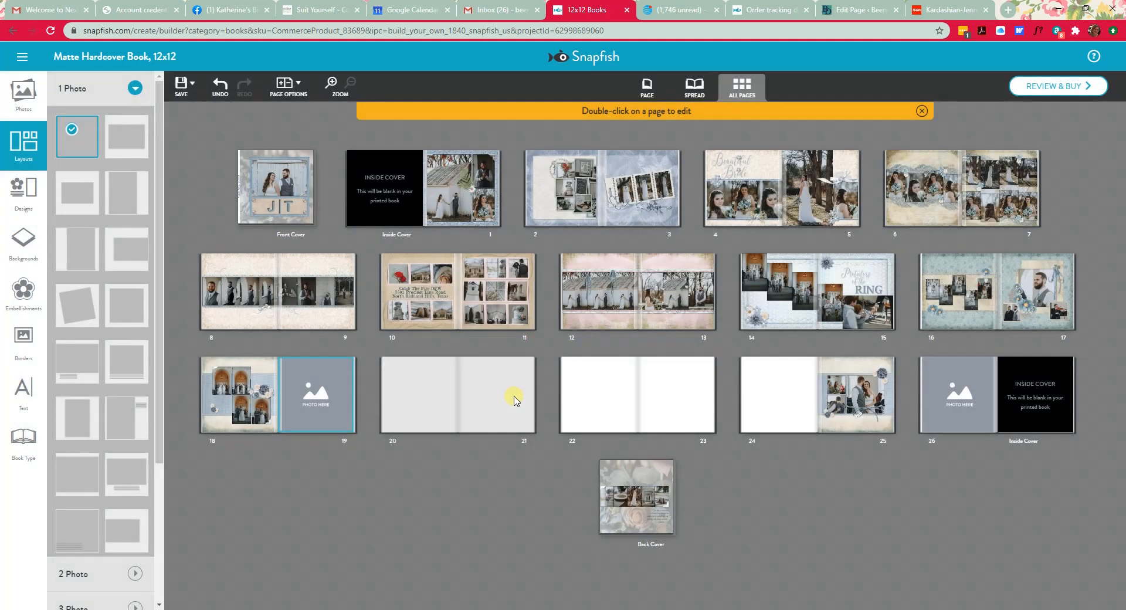
{"action": "left_click", "coordinate": [505, 397]}
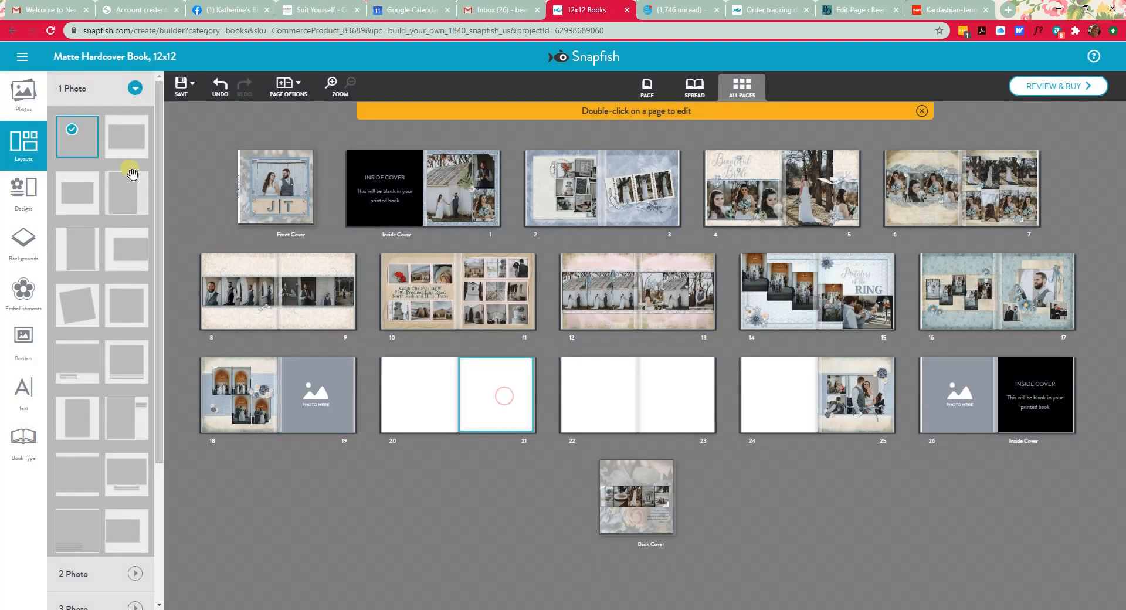
{"action": "left_click_drag", "start_coordinate": [61, 128], "coordinate": [385, 399]}
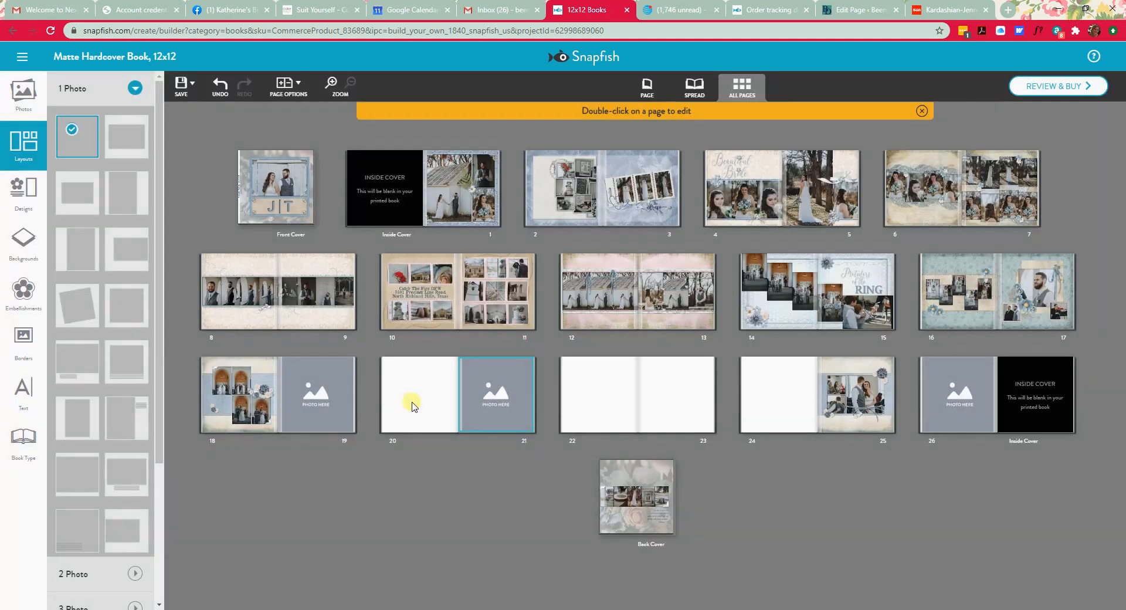
{"action": "left_click", "coordinate": [412, 402]}
{"action": "left_click_drag", "start_coordinate": [79, 140], "coordinate": [596, 407]}
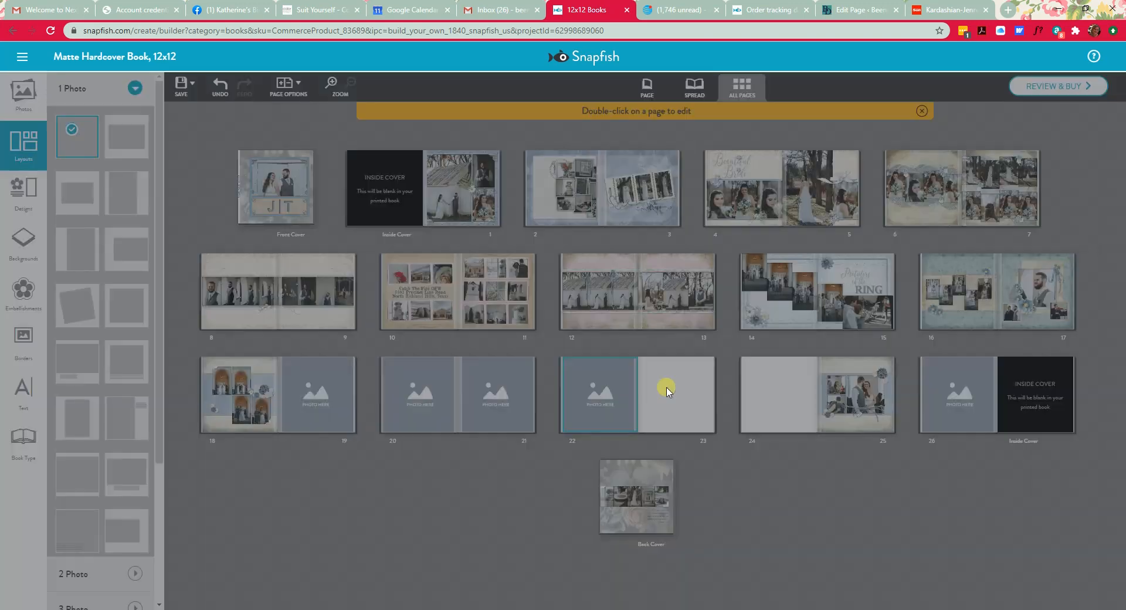
{"action": "left_click", "coordinate": [667, 388]}
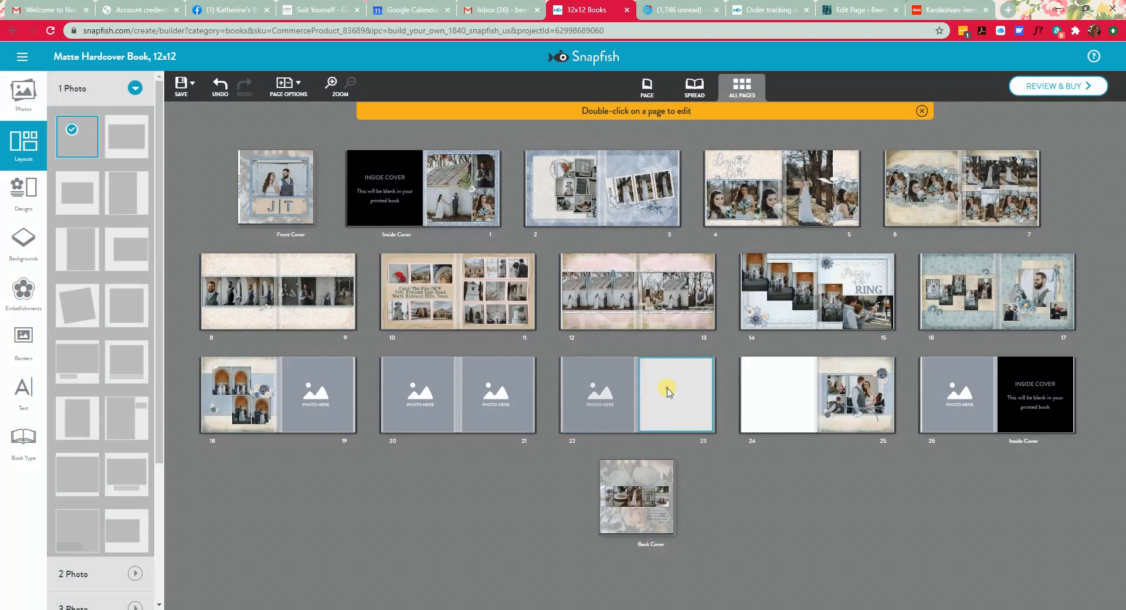
{"action": "left_click", "coordinate": [72, 140]}
{"action": "left_click", "coordinate": [779, 410]}
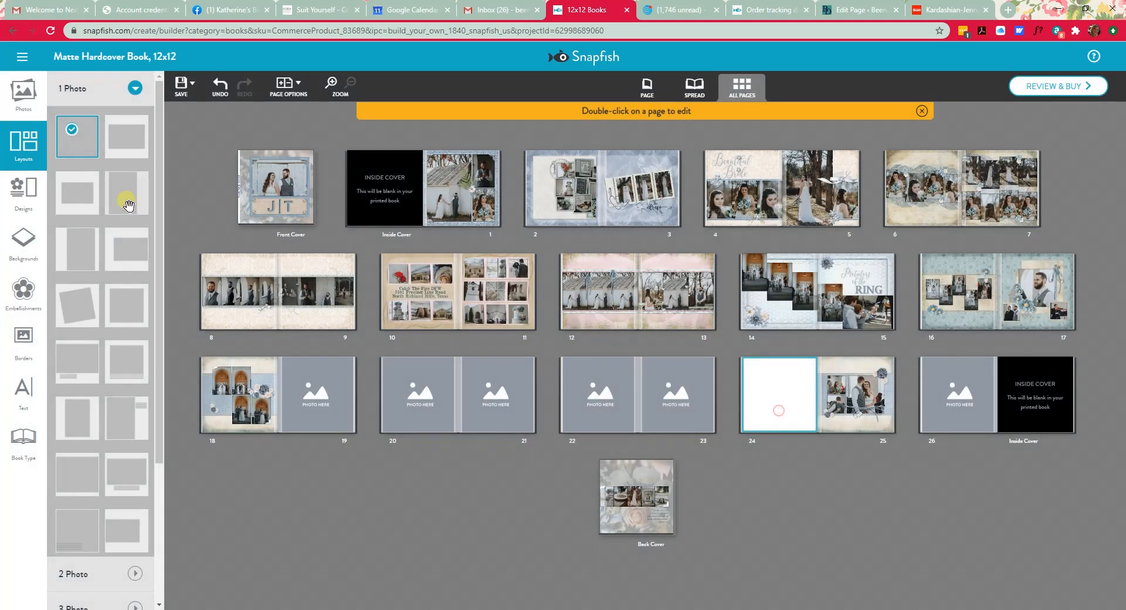
{"action": "left_click", "coordinate": [75, 138]}
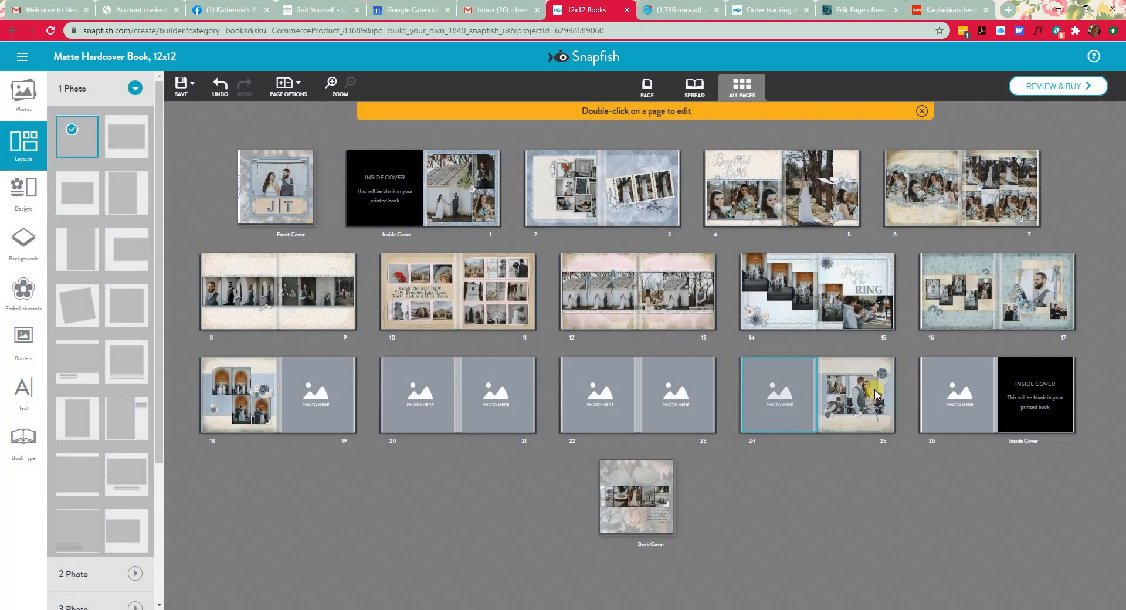
Move the couple collage from page 25 to page 19 so it faces its matching page 18
{"action": "left_click", "coordinate": [860, 401]}
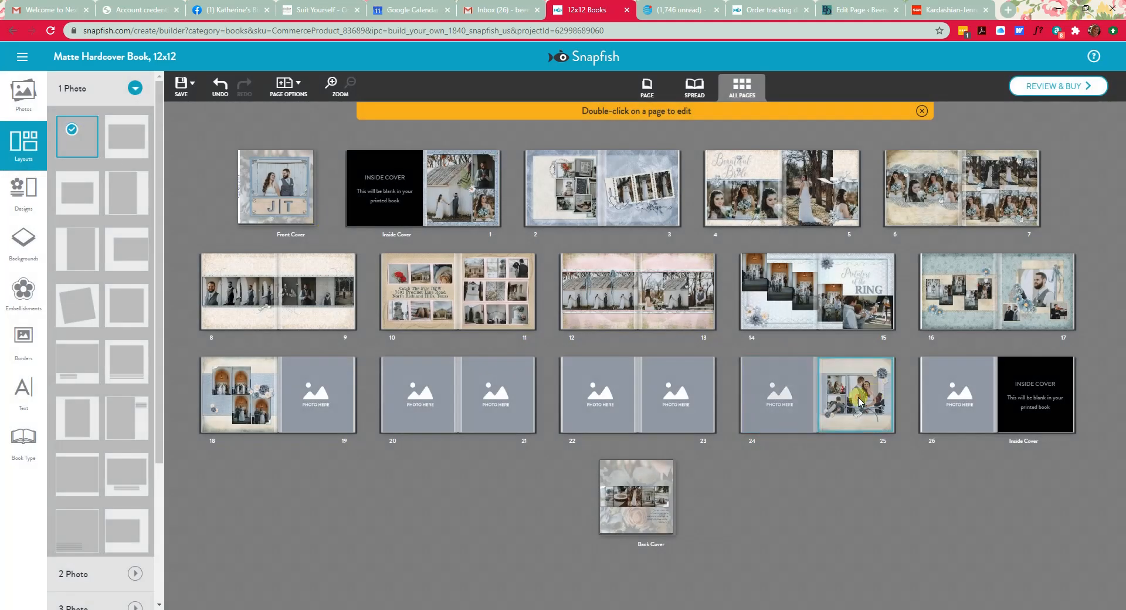
{"action": "left_click_drag", "start_coordinate": [869, 405], "coordinate": [304, 378]}
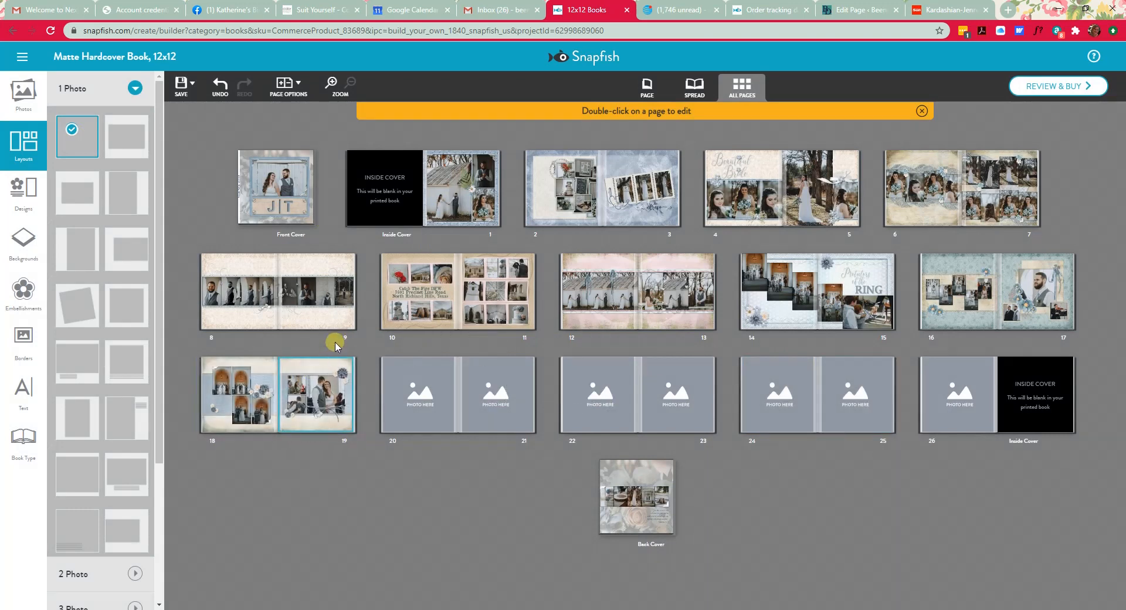
Return to the project photos and place the next two unused collages on pages 20 and 21 and the following row's first collage on page 22
{"action": "left_click", "coordinate": [11, 94]}
{"action": "scroll", "coordinate": [108, 498], "scroll_direction": "down", "scroll_amount": 3}
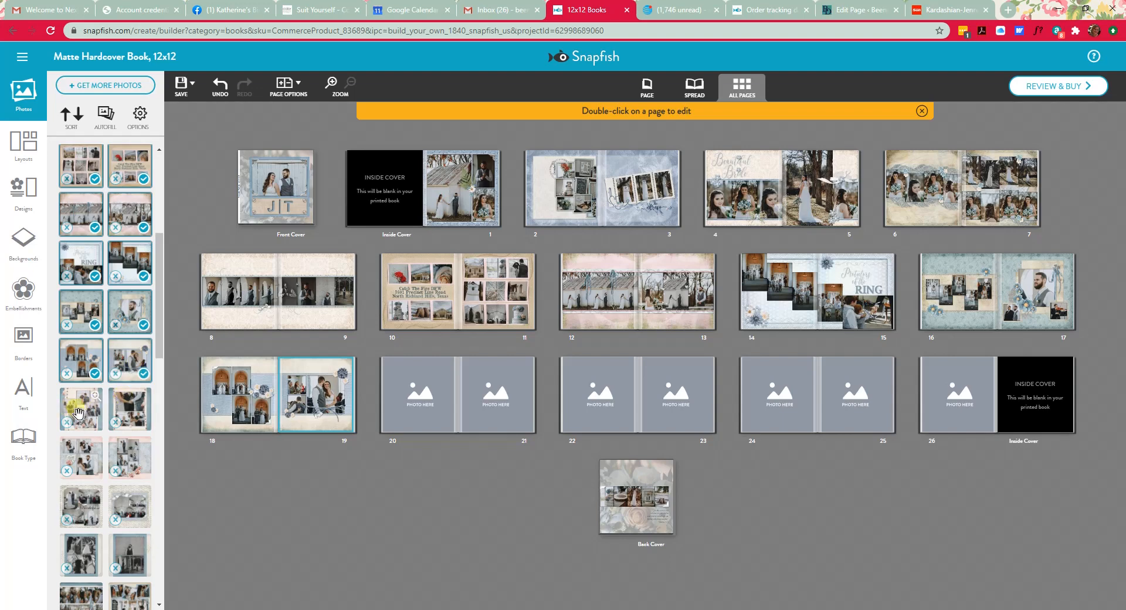
{"action": "left_click_drag", "start_coordinate": [78, 415], "coordinate": [478, 399]}
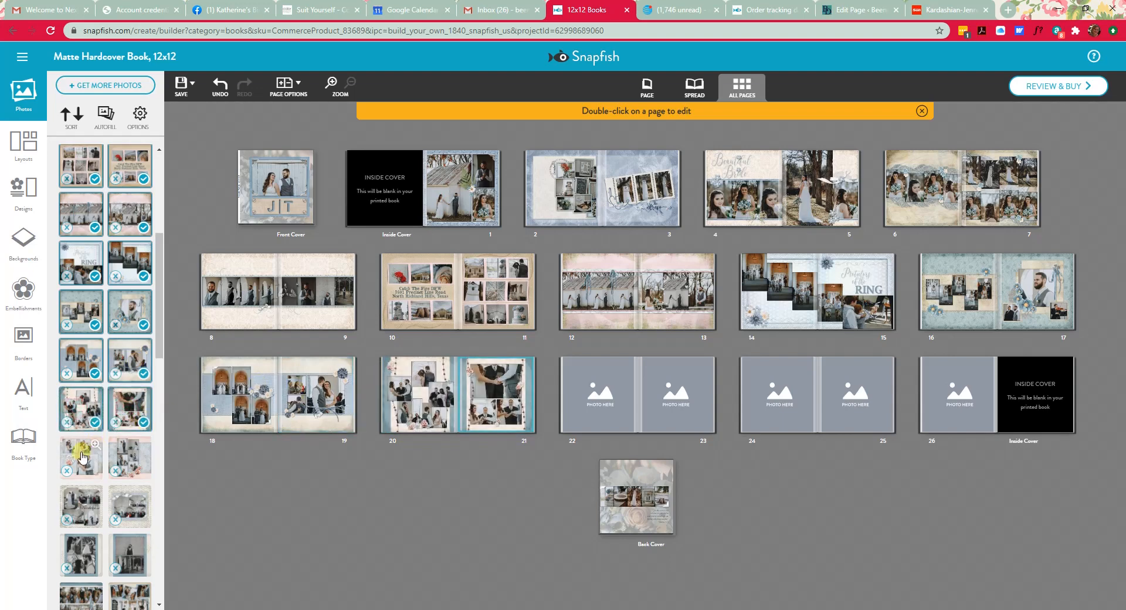
{"action": "left_click_drag", "start_coordinate": [77, 466], "coordinate": [586, 399]}
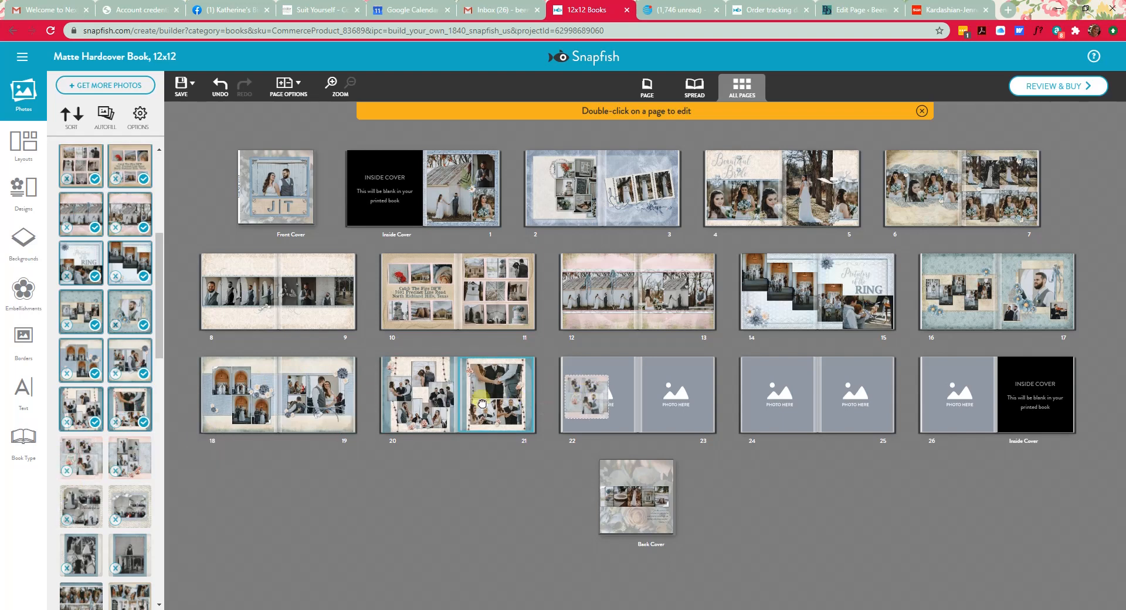
Place the next three unused collages on pages 23, 24 and 25, and the closing collage with two round portraits on page 26
{"action": "left_click_drag", "start_coordinate": [130, 458], "coordinate": [655, 387]}
{"action": "left_click_drag", "start_coordinate": [81, 504], "coordinate": [778, 406]}
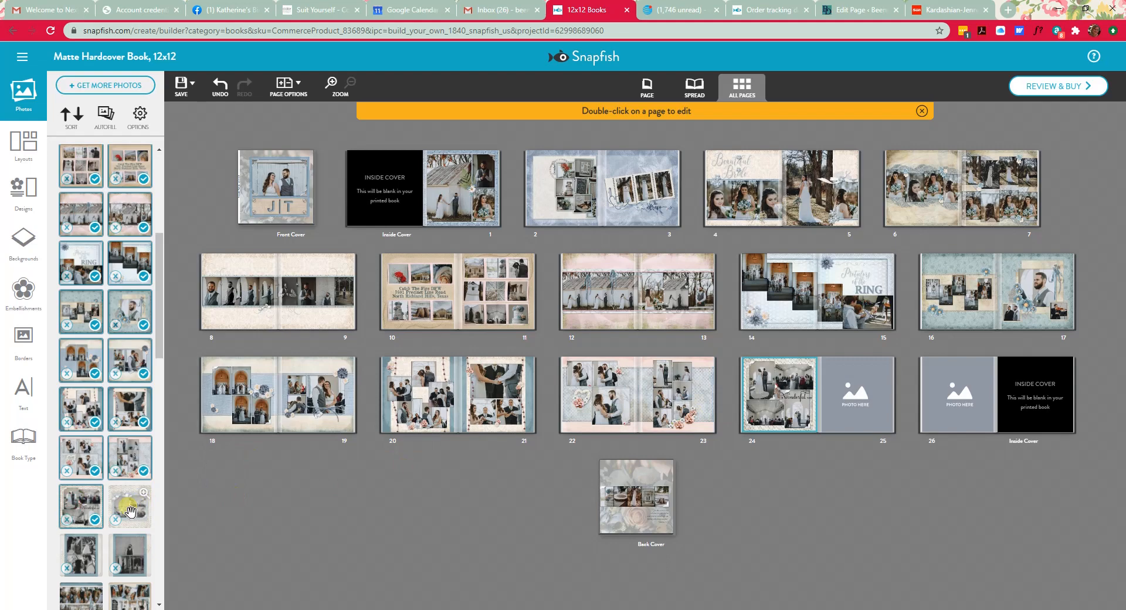
{"action": "left_click_drag", "start_coordinate": [251, 484], "coordinate": [851, 394]}
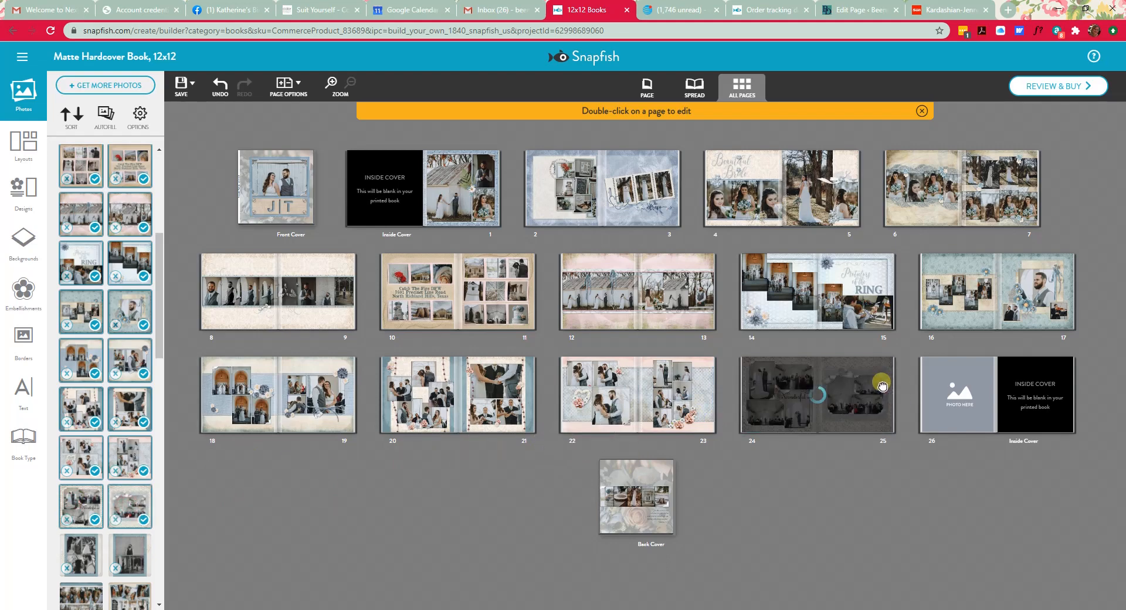
{"action": "scroll", "coordinate": [136, 481], "scroll_direction": "down", "scroll_amount": 10}
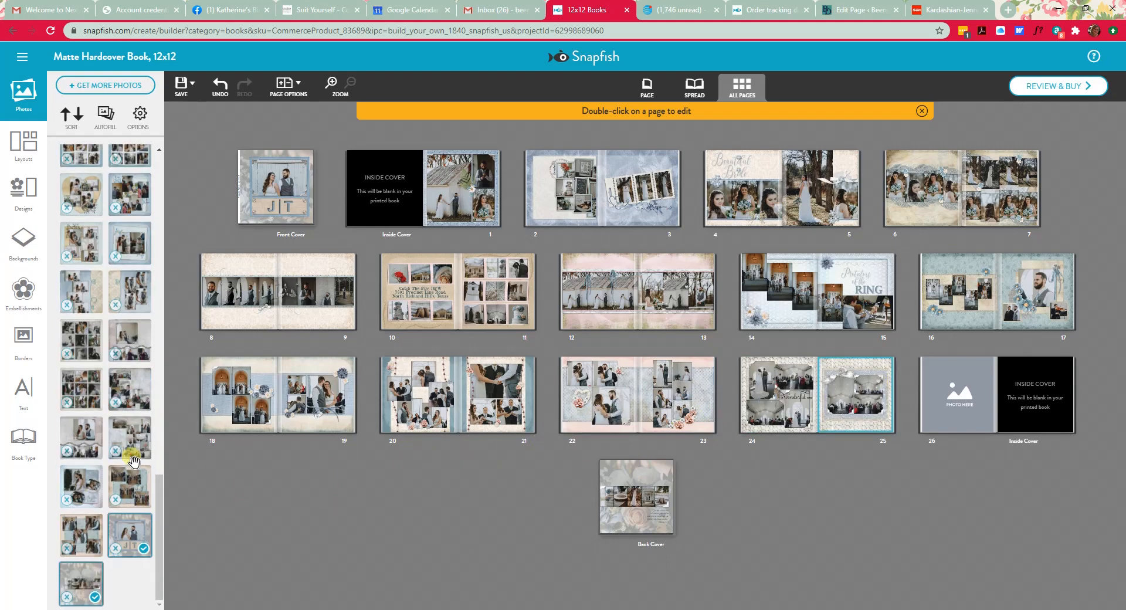
{"action": "left_click_drag", "start_coordinate": [136, 481], "coordinate": [706, 392]}
{"action": "left_click_drag", "start_coordinate": [954, 405], "coordinate": [950, 404]}
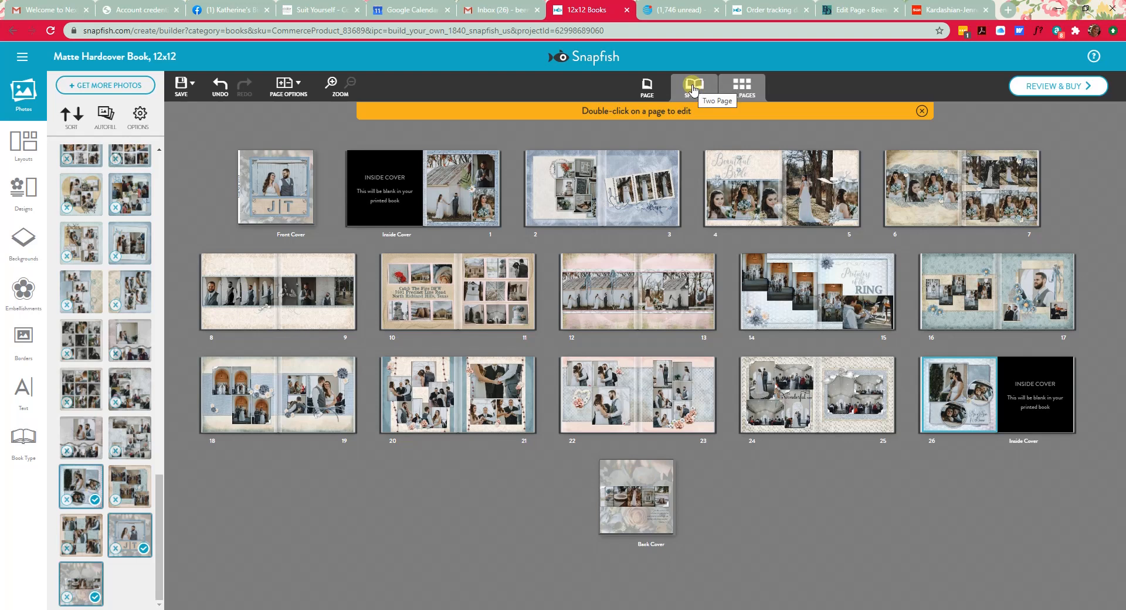
Review the book as two-page spreads from page 1, checking page 1 and the spread of pages 2 and 3
{"action": "left_click", "coordinate": [693, 88]}
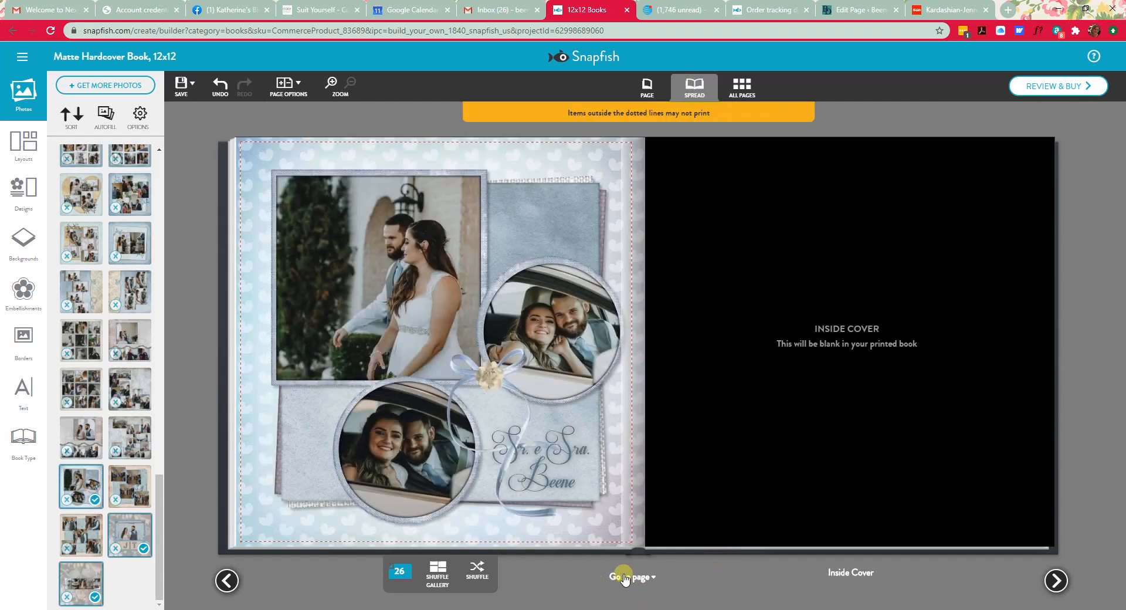
{"action": "left_click", "coordinate": [630, 583]}
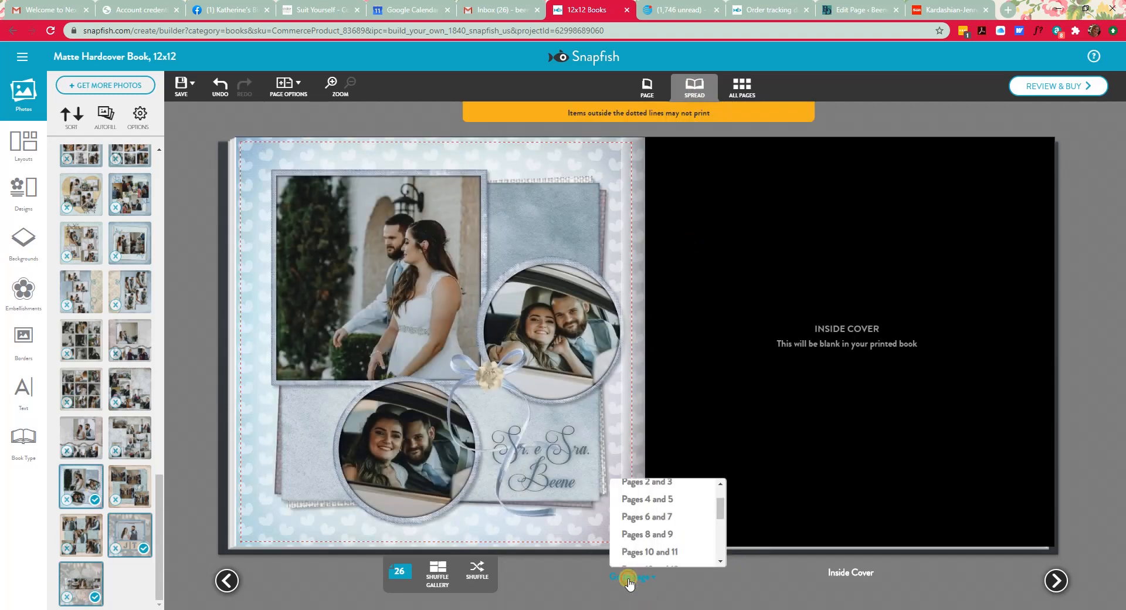
{"action": "scroll", "coordinate": [666, 528], "scroll_direction": "up", "scroll_amount": 10}
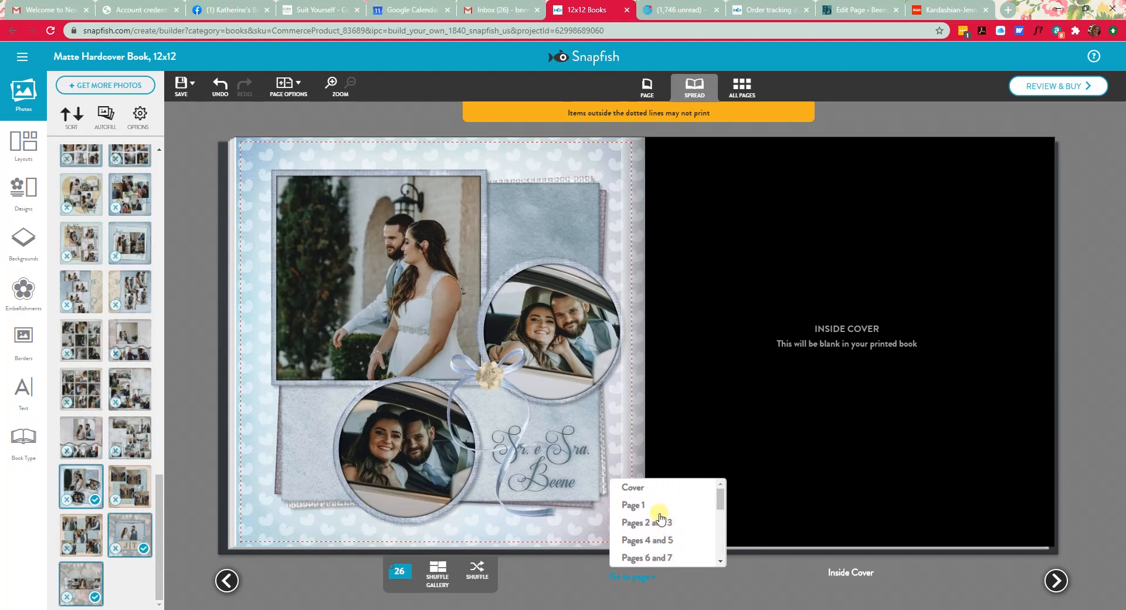
{"action": "left_click", "coordinate": [659, 508]}
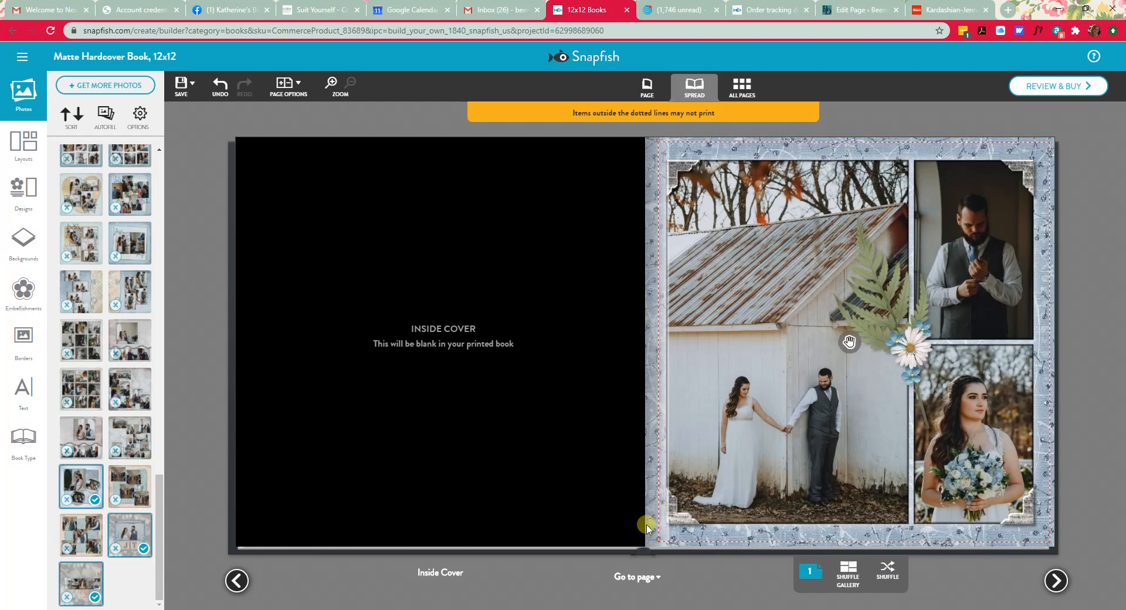
{"action": "left_click", "coordinate": [1056, 582]}
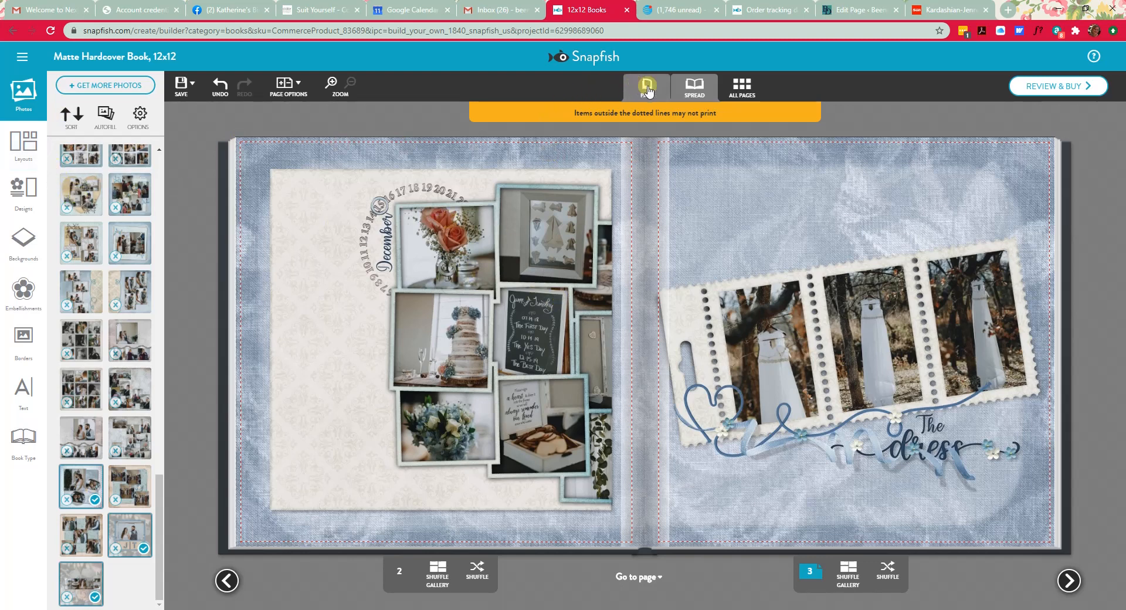
Change the book type to Premium Layflat Hardcover Photo Book, 12x12
{"action": "left_click", "coordinate": [21, 453]}
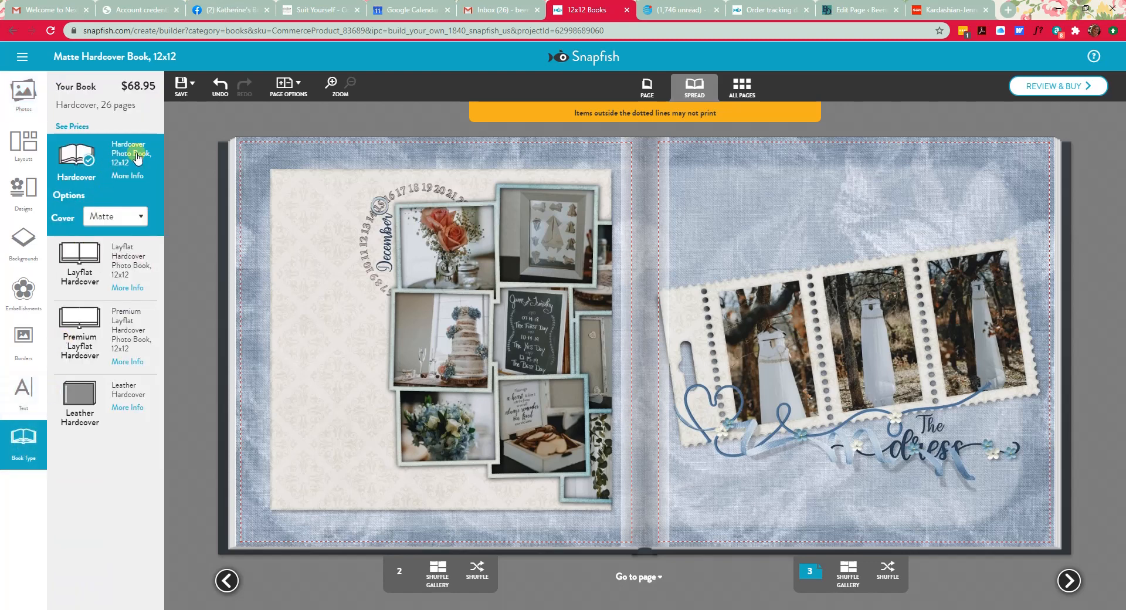
{"action": "left_click", "coordinate": [86, 346]}
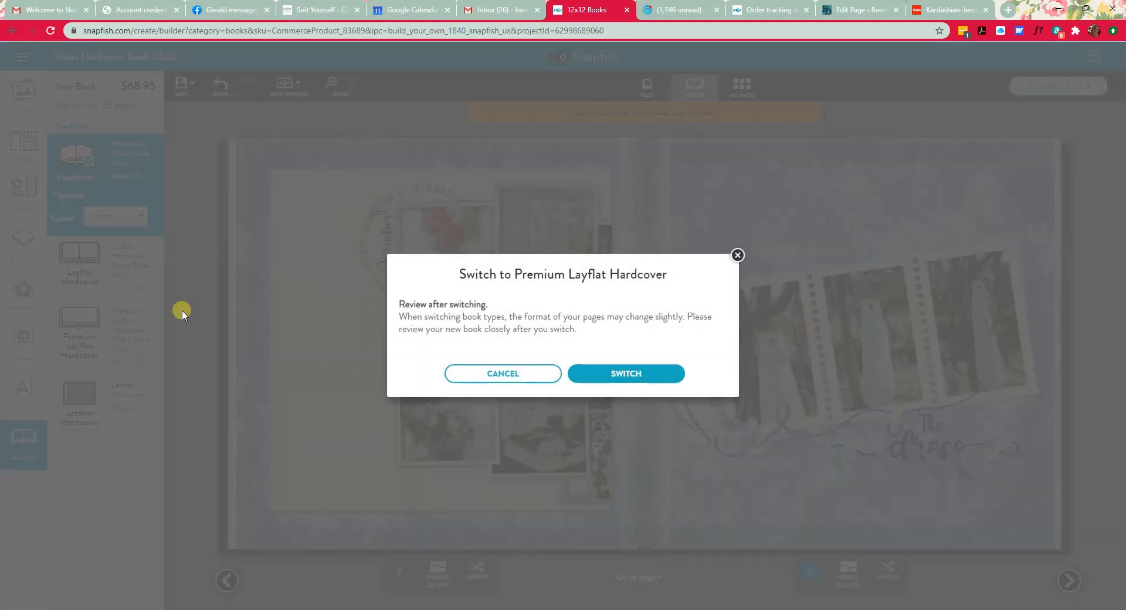
{"action": "left_click", "coordinate": [613, 373]}
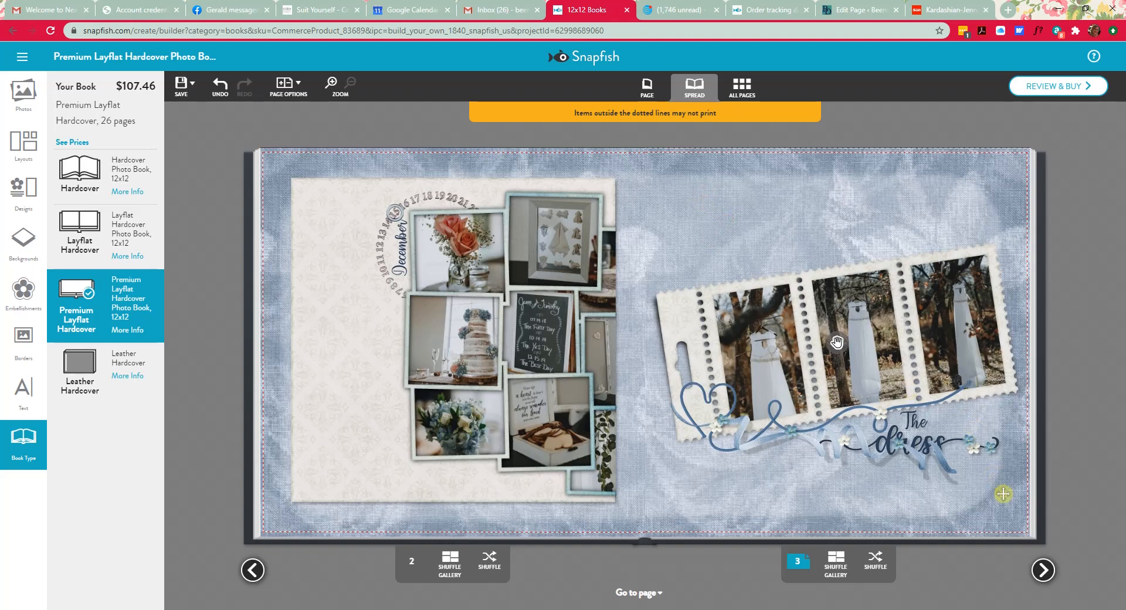
Examine the layflat spreads one by one from pages 4 and 5 through pages 20 and 21, checking how the designs meet at the centre
{"action": "left_click", "coordinate": [1043, 575]}
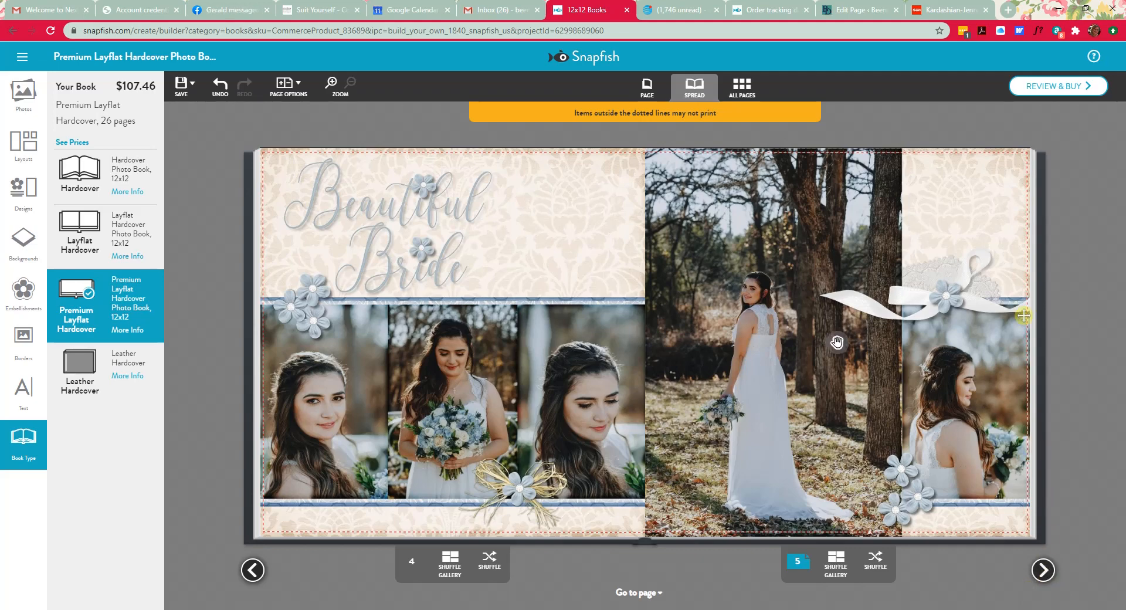
{"action": "left_click", "coordinate": [1044, 569]}
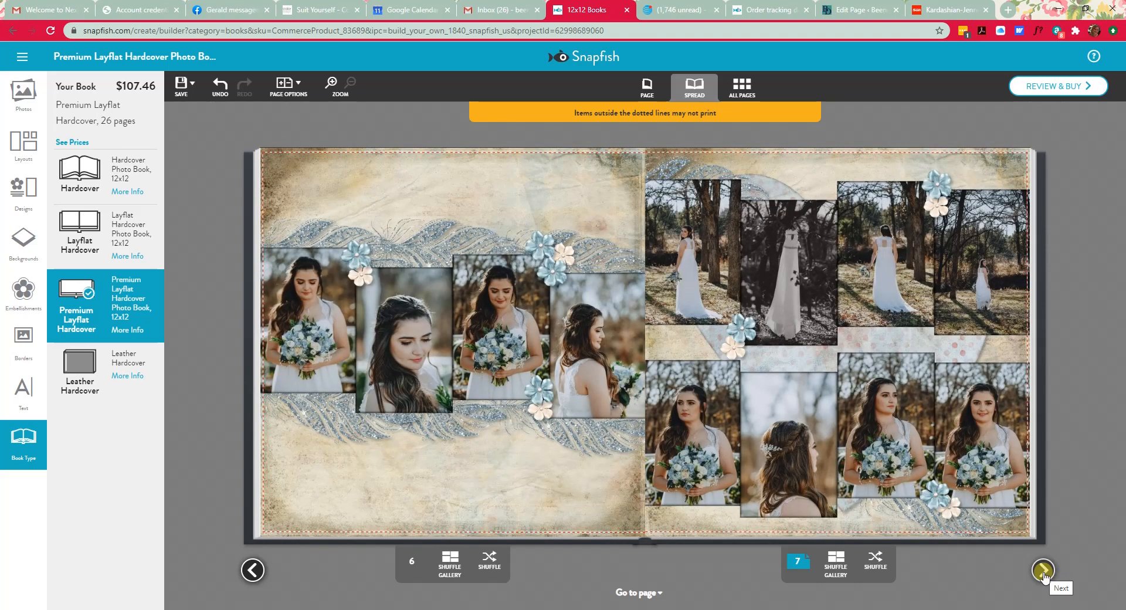
{"action": "left_click", "coordinate": [1044, 577]}
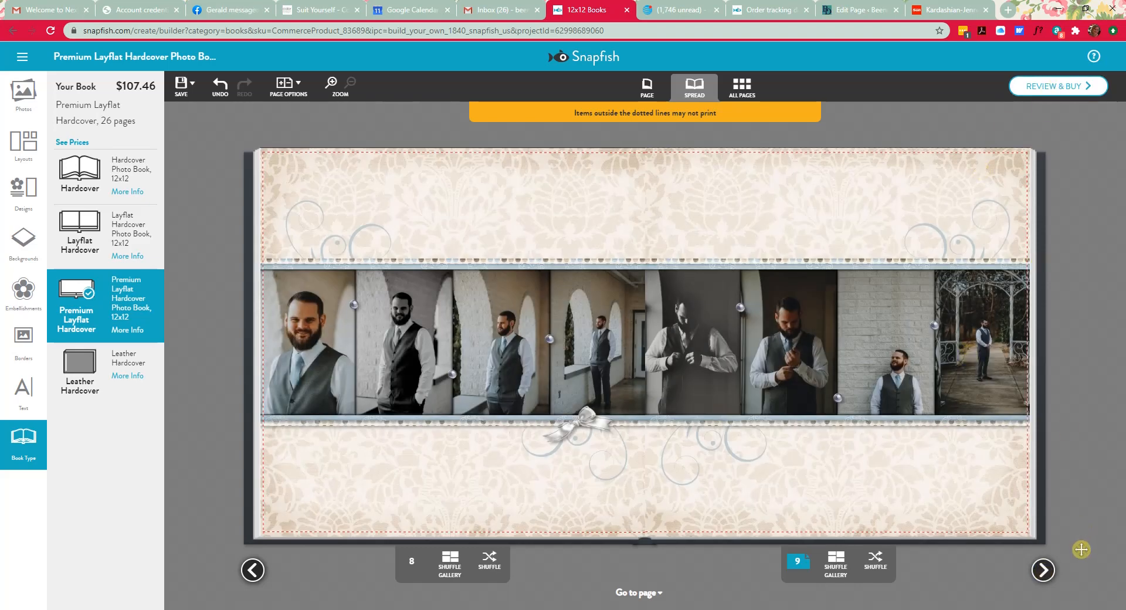
{"action": "left_click", "coordinate": [1044, 572]}
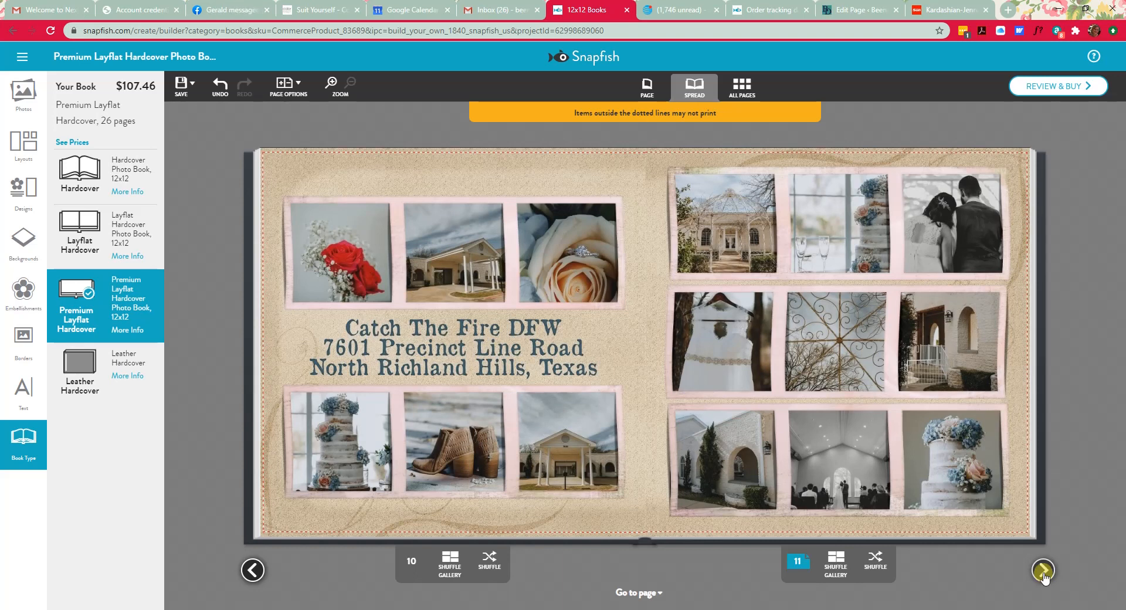
{"action": "left_click", "coordinate": [1044, 570]}
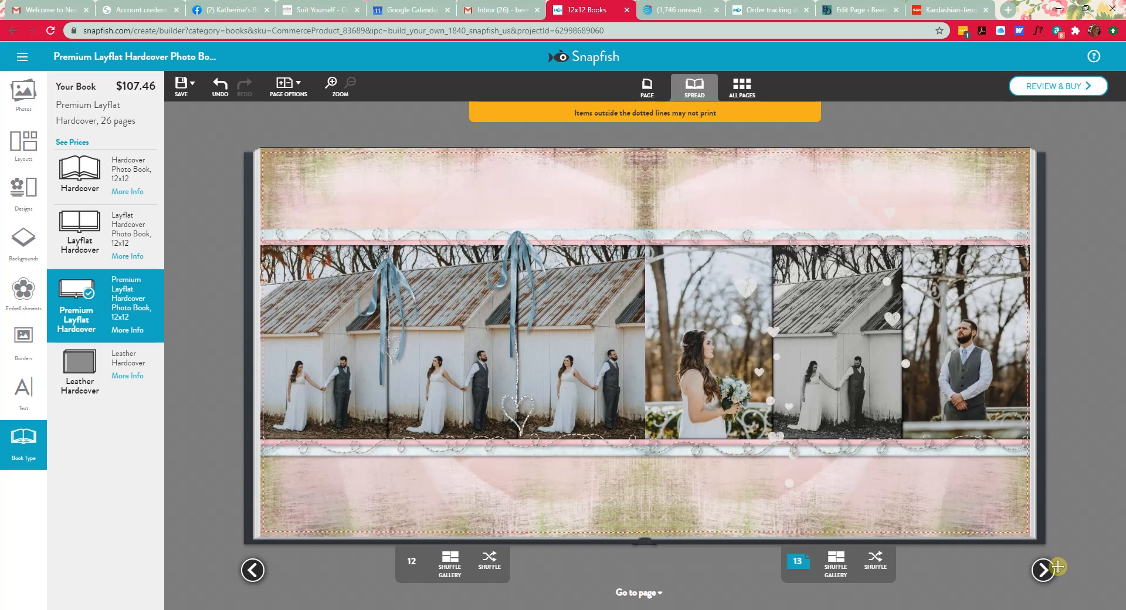
{"action": "left_click", "coordinate": [1039, 571]}
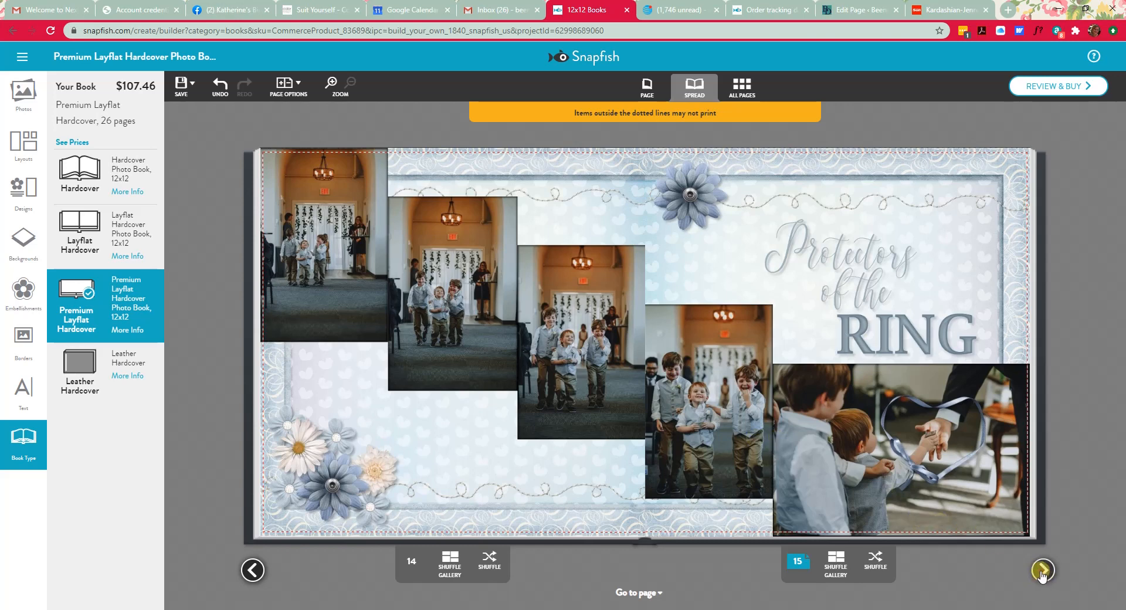
{"action": "left_click", "coordinate": [1042, 575]}
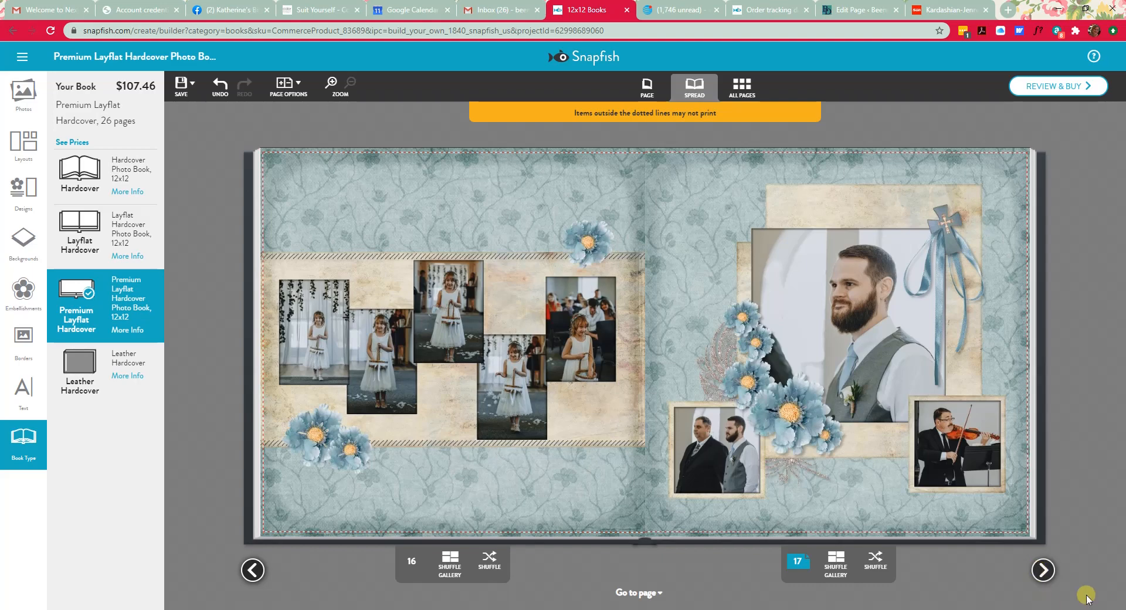
{"action": "left_click", "coordinate": [1042, 572]}
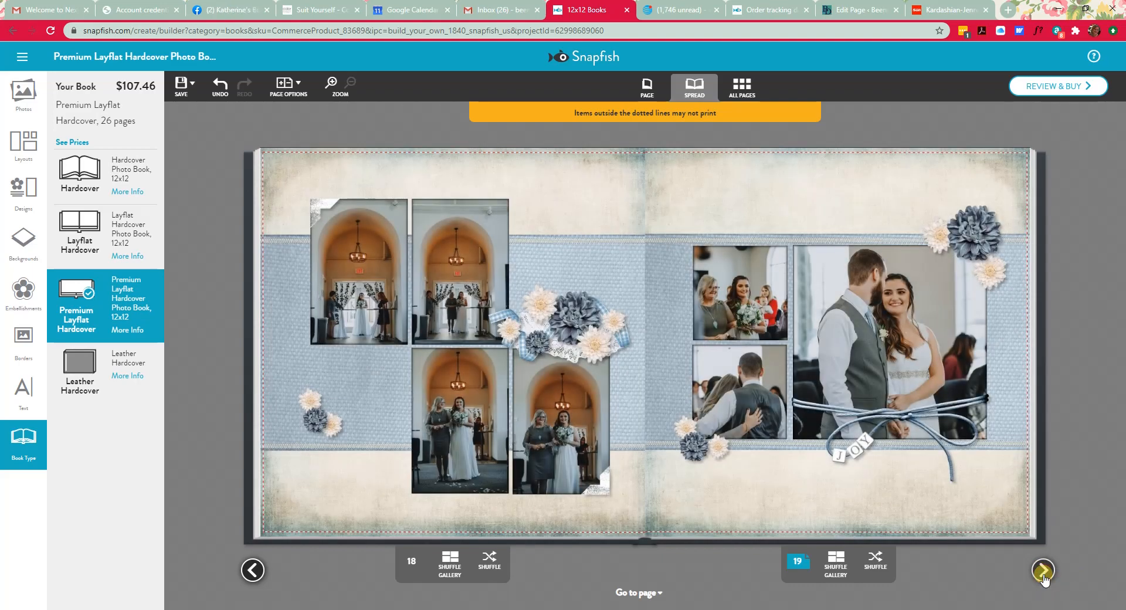
{"action": "left_click", "coordinate": [1044, 574]}
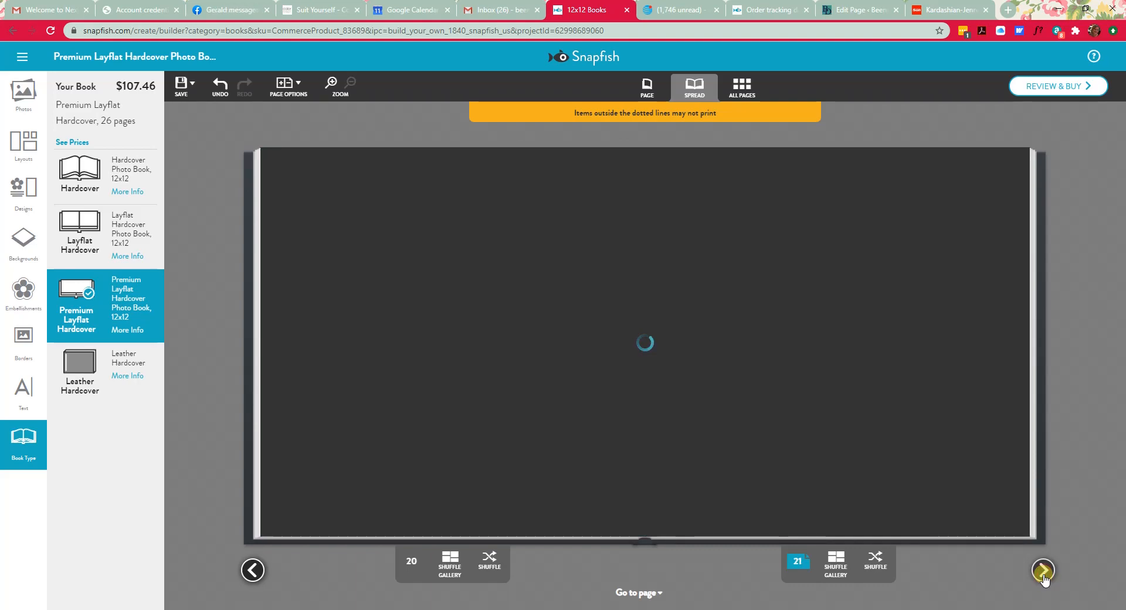